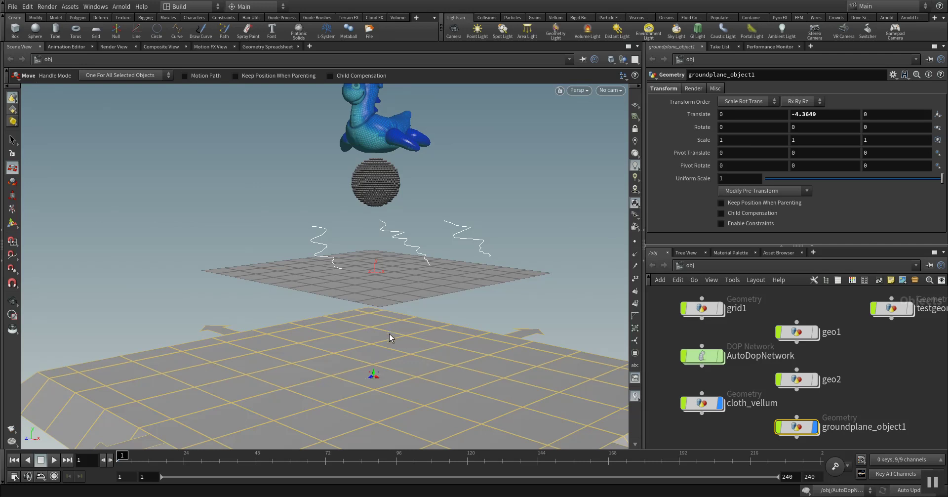
- Examine the Vellum scene's toy, grain sphere, hair curves, cloth grid and ground plane from several angles
key("Escape")
mouse_move(350, 311)
left_mouse_down()
mouse_move(385, 311)
mouse_move(375, 303)
mouse_move(341, 309)
mouse_move(352, 327)
left_mouse_up()
key("t")
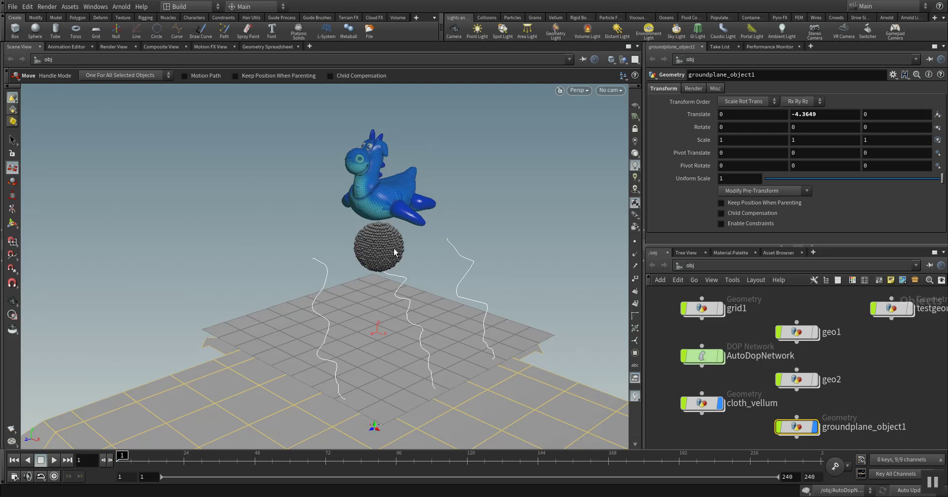
left_click_drag(339, 339, 311, 327, "alt")
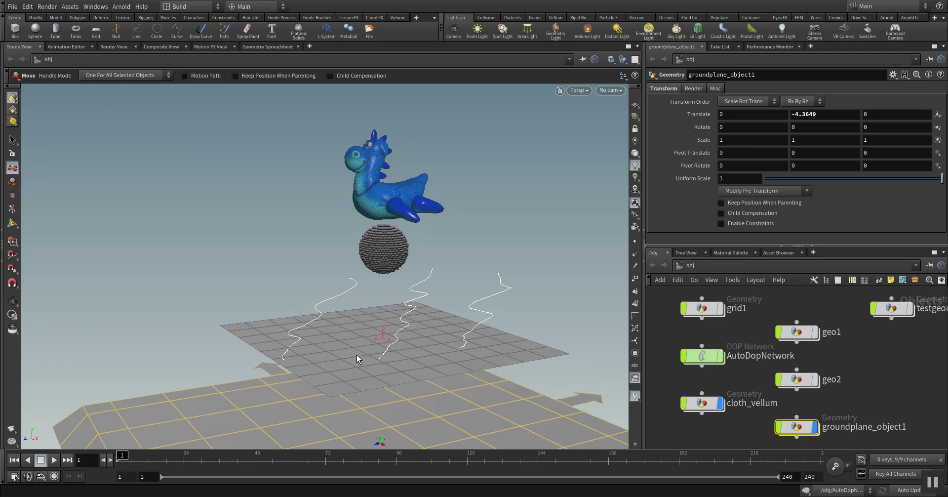
left_click_drag(345, 360, 395, 390, "alt")
key("Escape")
left_click_drag(328, 328, 376, 280)
key("t")
key("Escape")
key("t")
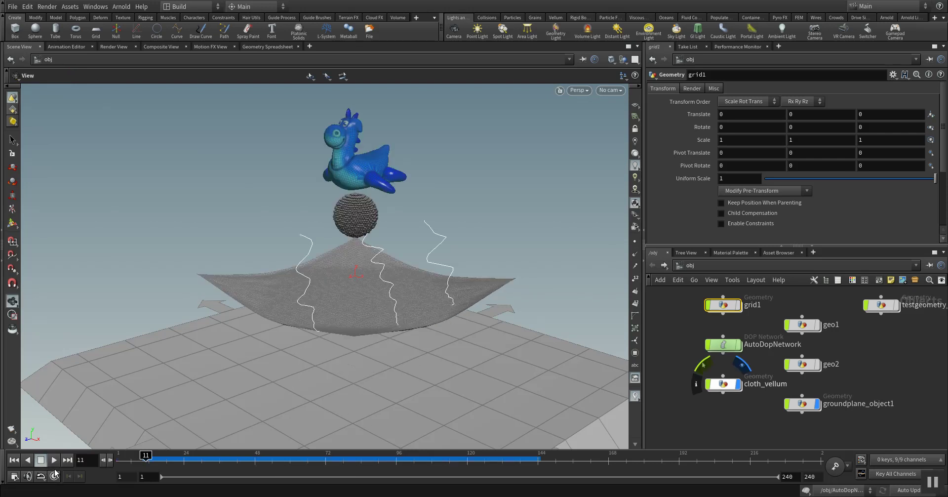
- Play the simulation to frame 141 and scrub back through it to frame 76
left_click(54, 460)
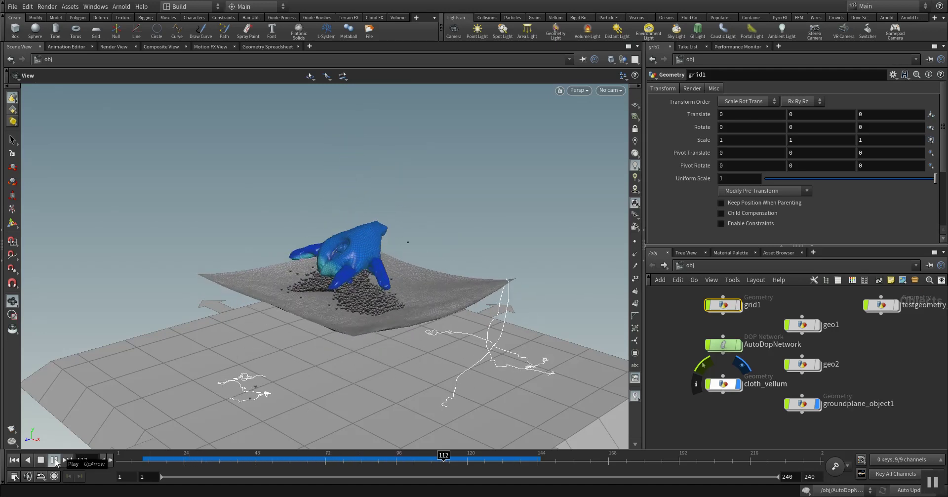
left_click(54, 459)
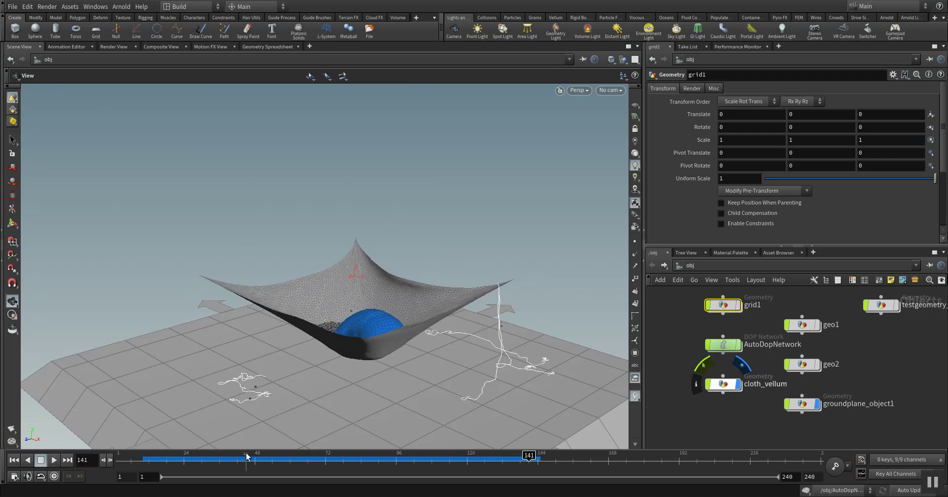
left_click_drag(203, 458, 338, 459)
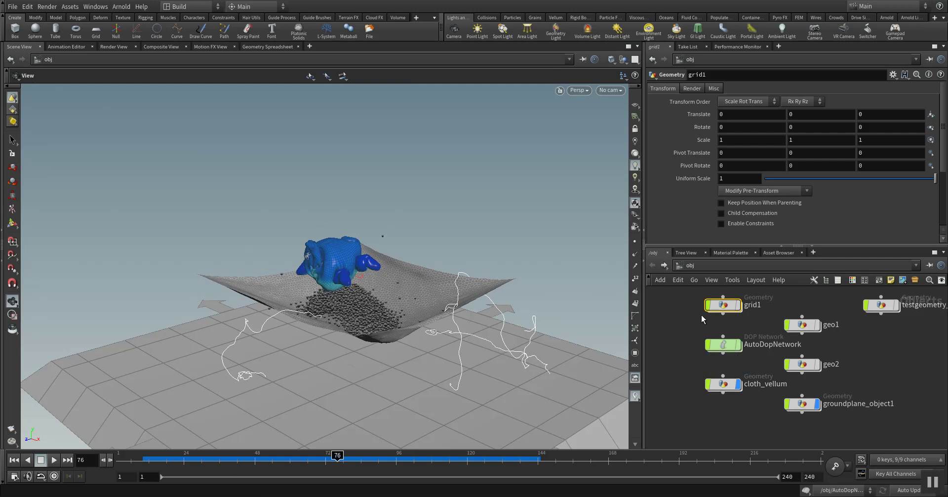
- Open the grid1 object's network and review the settings of its remesh1 node
double_click(726, 304)
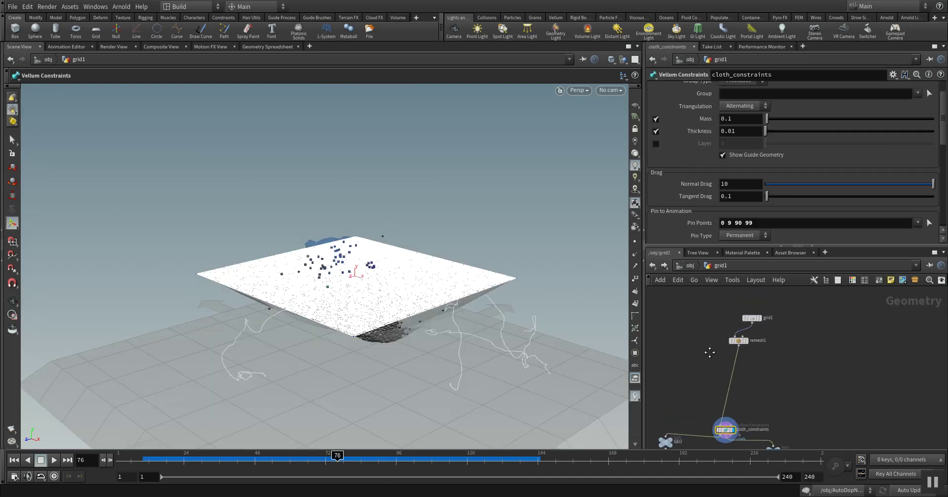
left_click_drag(739, 347, 690, 335)
left_click(734, 366)
scroll(745, 348, "up", 4)
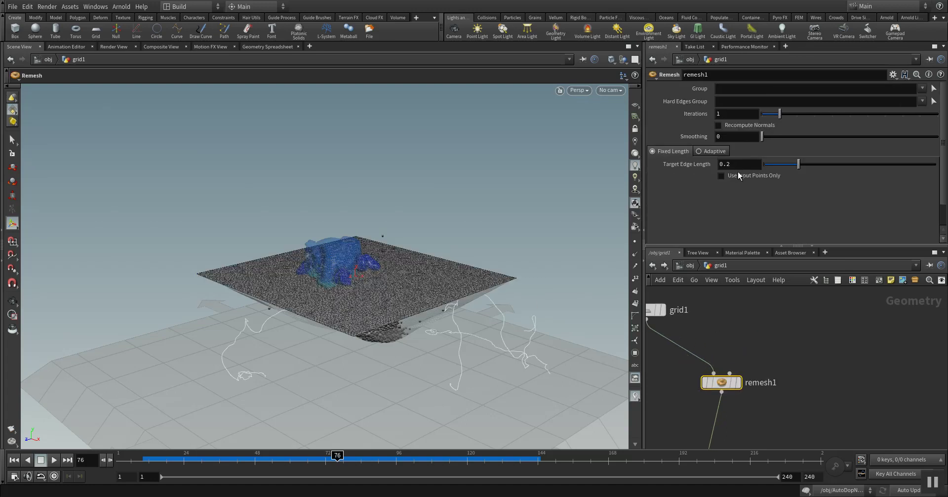
- Inspect the output of grid1, bypassing and re-enabling that node, and display the output of remesh1
left_click(663, 311)
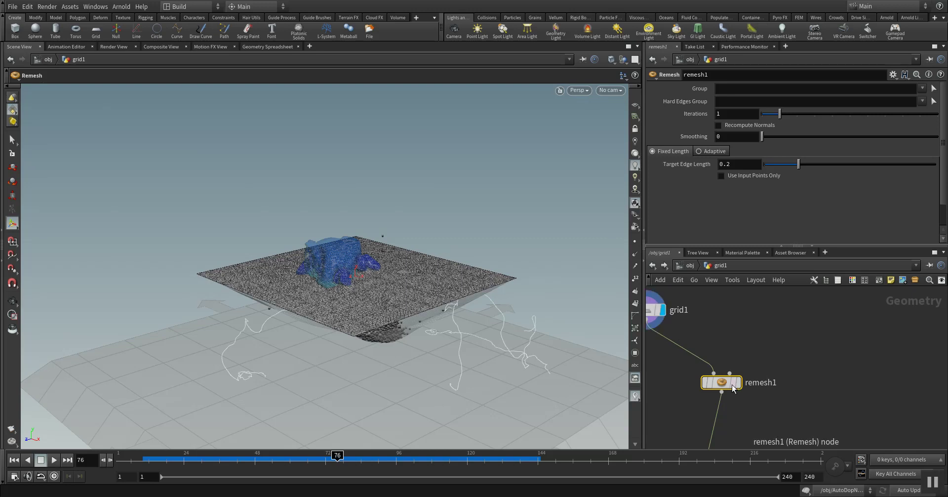
key("h")
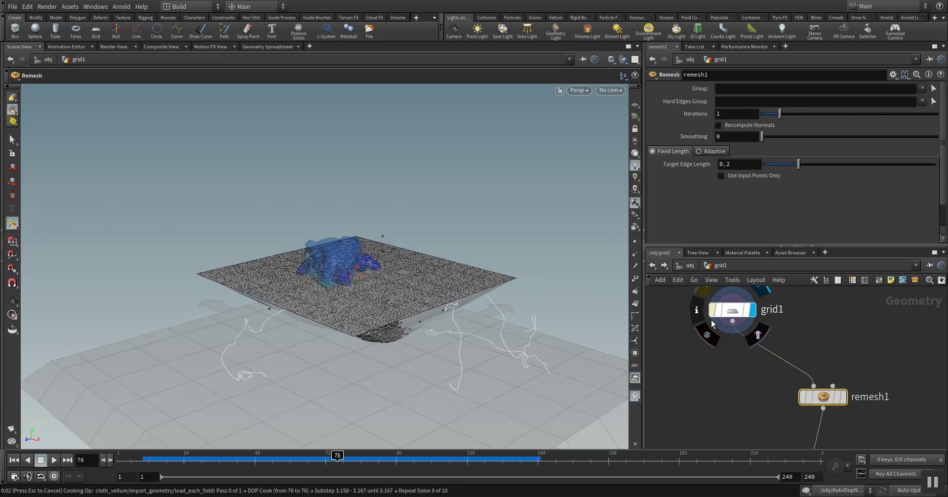
left_click(710, 311)
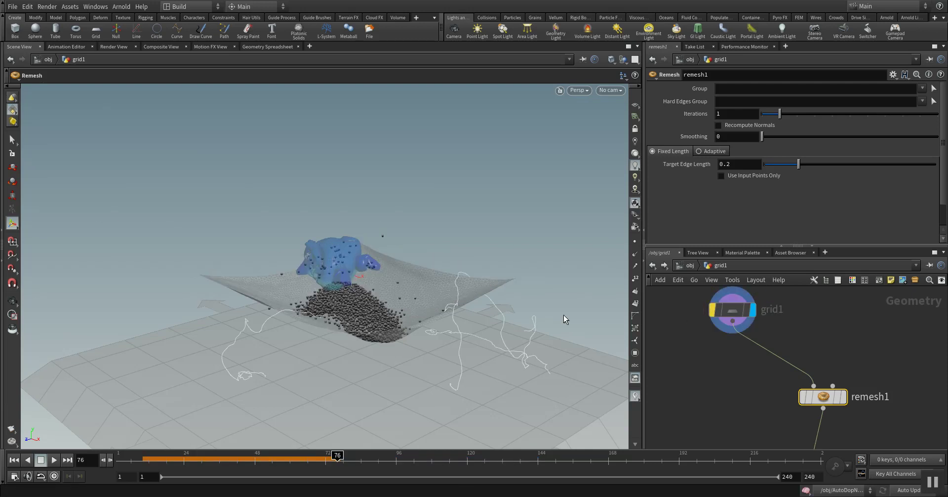
left_click(709, 310)
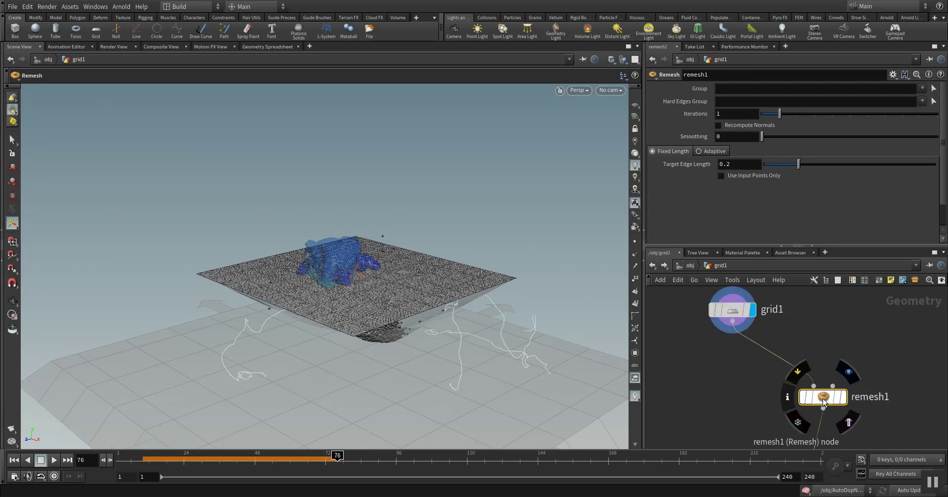
left_click(843, 397)
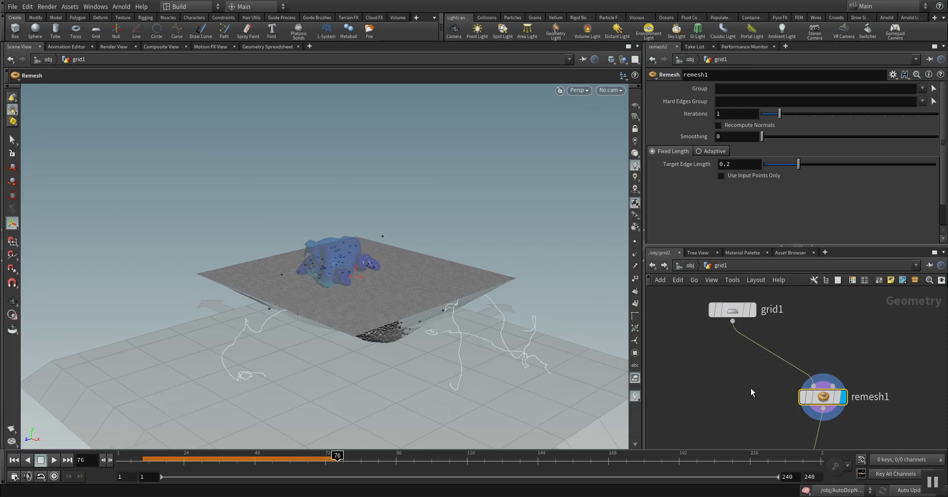
- Review the drag and Pin to Animation settings of the cloth_constraints node
middle_click_drag(751, 388, 713, 297)
middle_click_drag(737, 381, 719, 262)
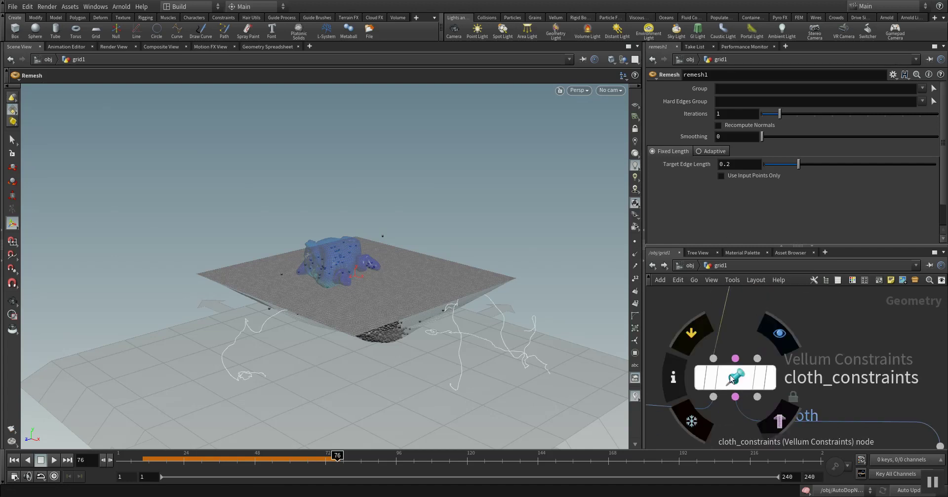
left_click(746, 383)
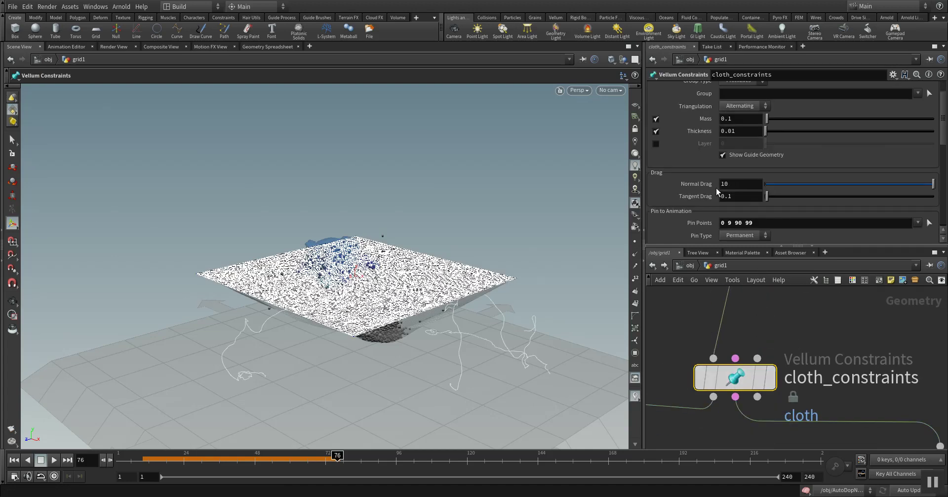
scroll(717, 190, "down", 2)
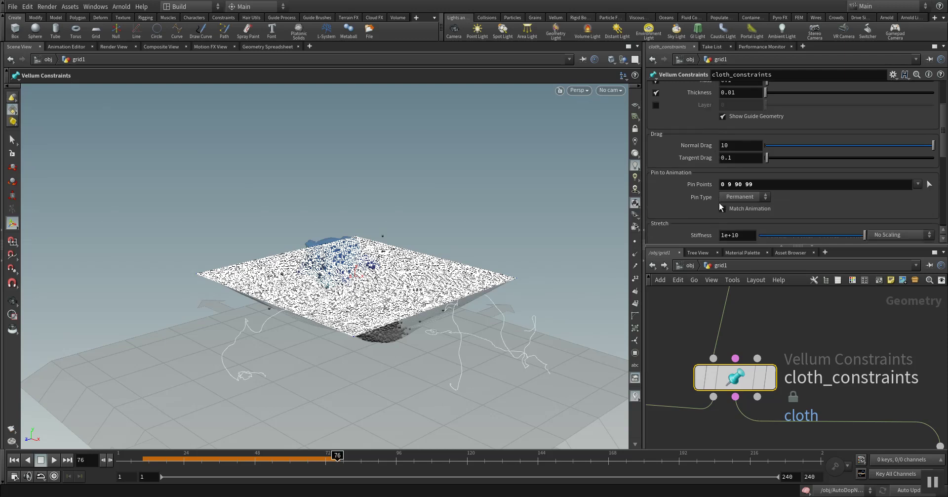
mouse_move(768, 393)
left_click(930, 185)
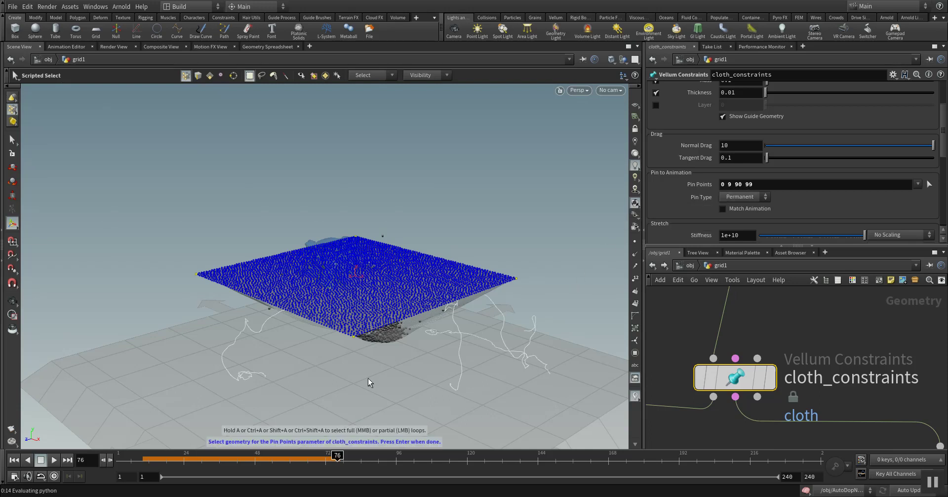
left_click_drag(336, 455, 245, 455)
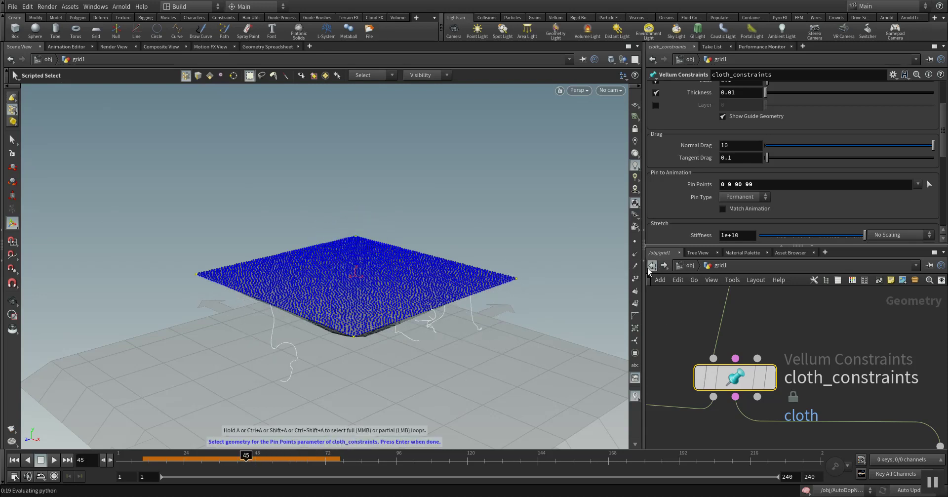
key("Escape")
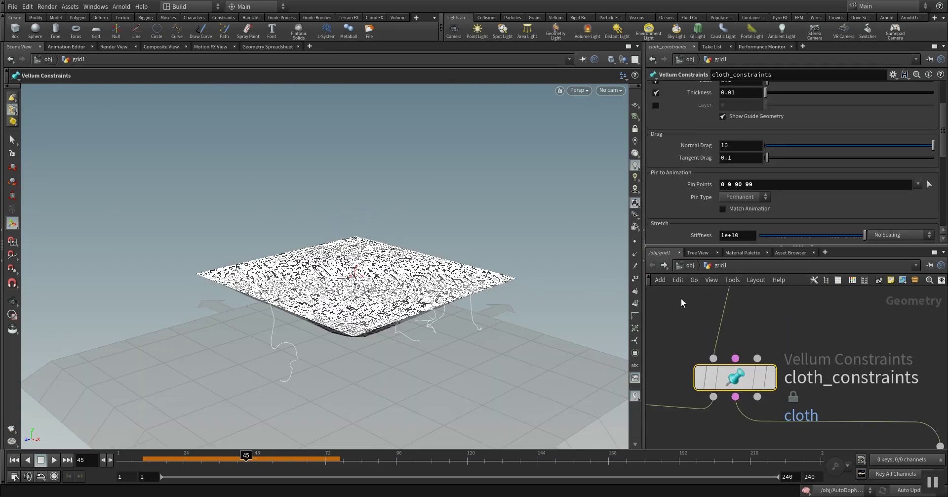
- Set the display flag on the CON null below cloth_constraints
middle_click_drag(681, 298, 695, 256)
scroll(808, 363, "down", 2)
scroll(890, 393, "down", 2)
left_click(911, 388)
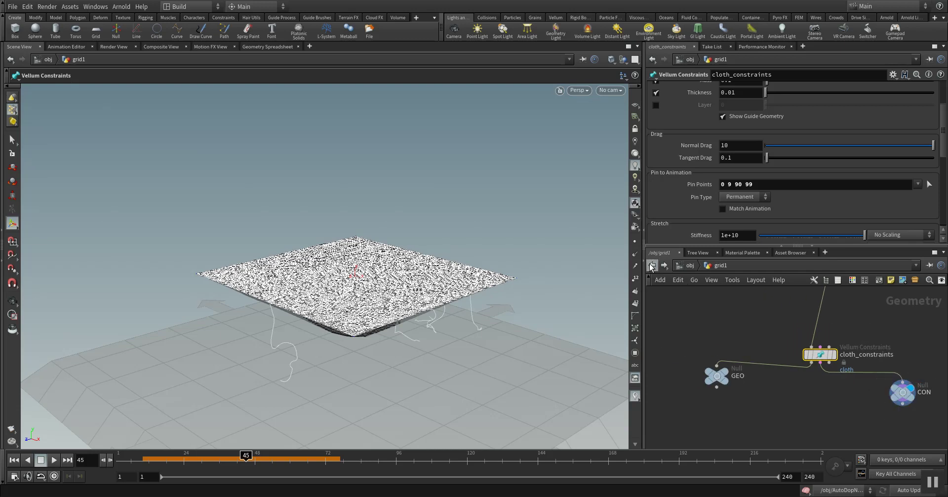
- Return to the object level and scrub the simulation forward to frame 69 and back
key("u")
left_click_drag(244, 456, 313, 455)
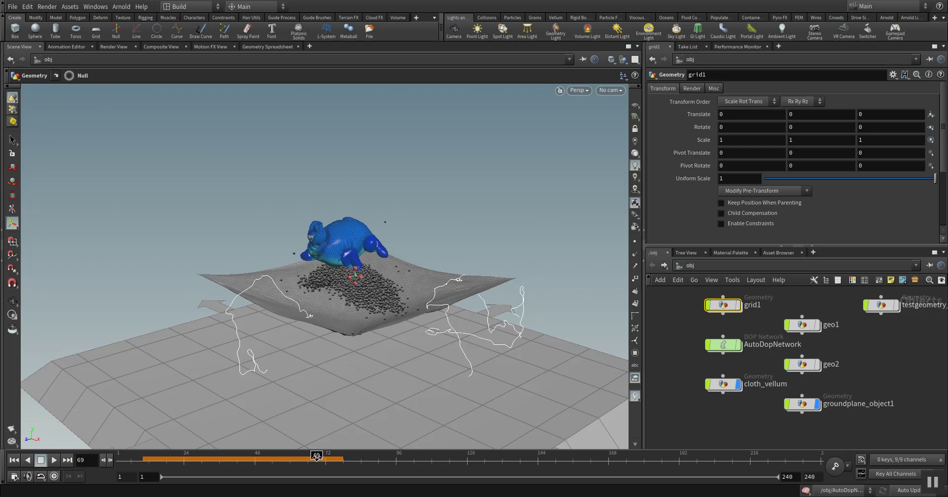
left_click_drag(317, 455, 246, 454)
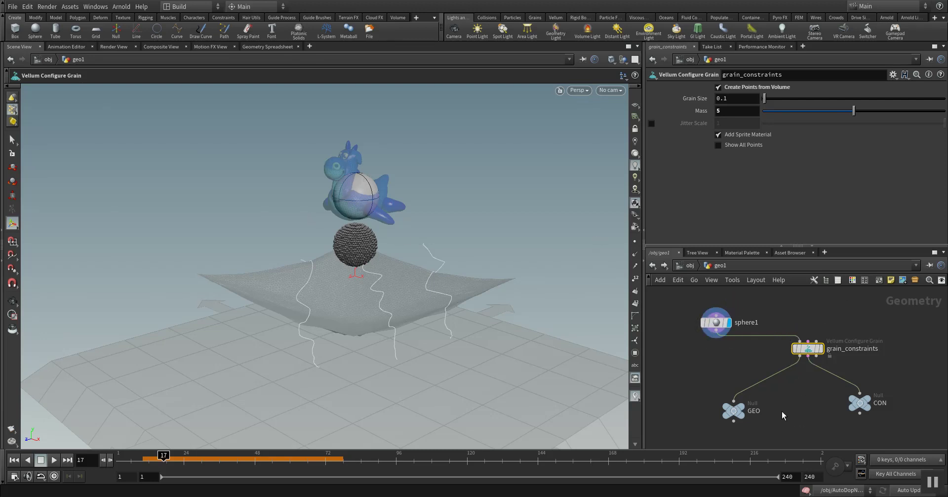
- Arrange the geo1 network with grain_constraints beneath sphere1 and the GEO null farther out, and bring up the Vellum tools
mouse_move(811, 351)
left_click_drag(812, 351, 705, 366)
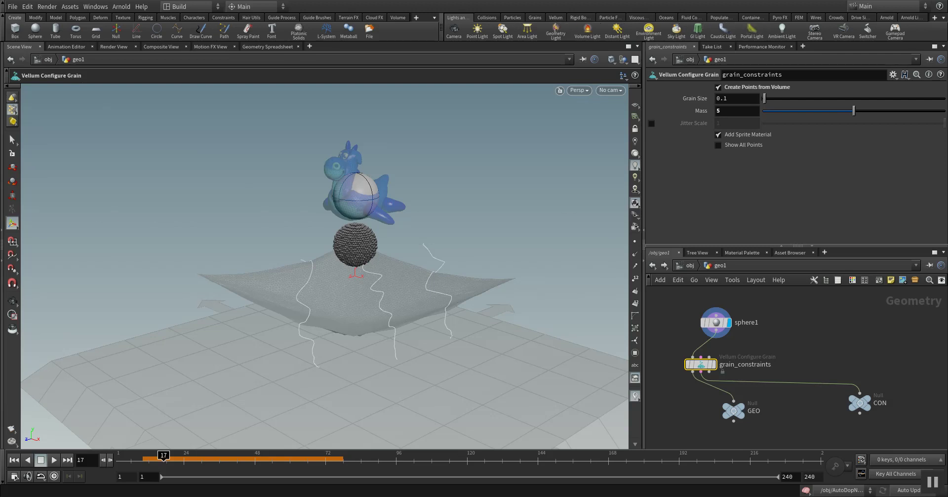
left_click(556, 18)
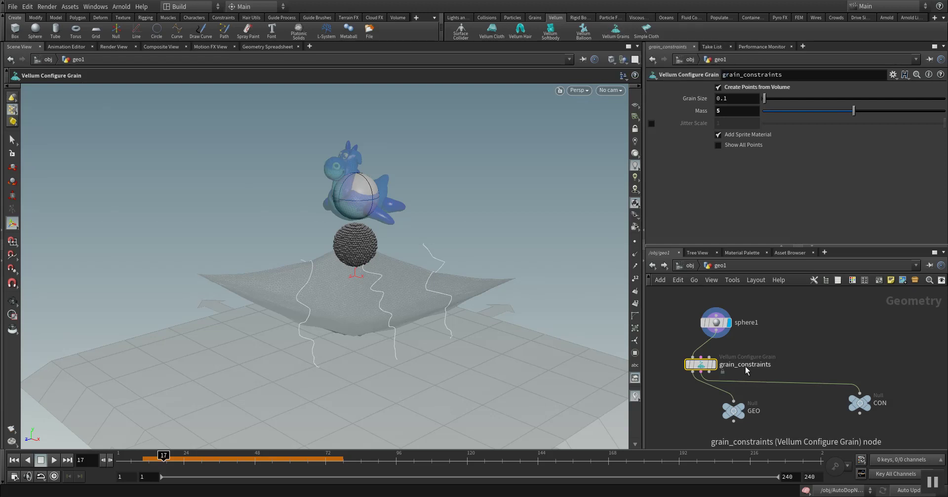
left_click_drag(734, 414, 667, 411)
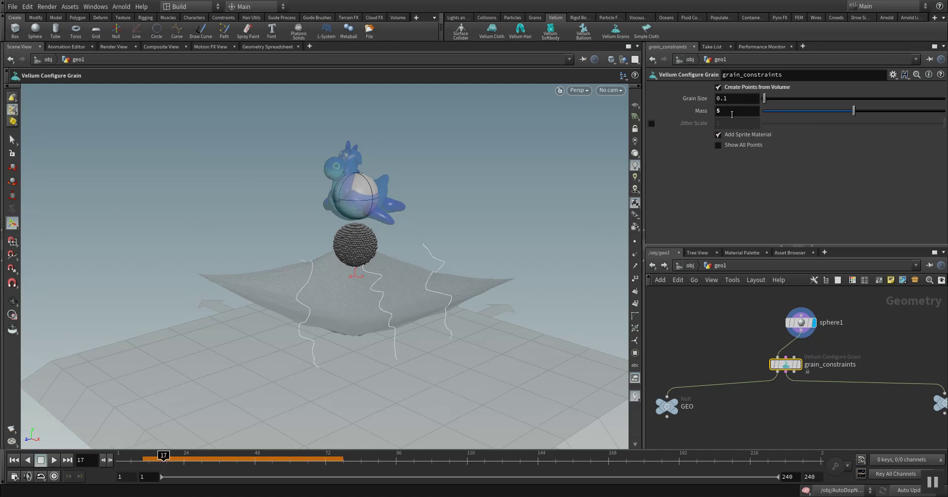
- Check the Mass setting of grain_constraints and scrub the simulation to frame 42
left_click(741, 110)
mouse_move(163, 455)
left_mouse_down()
mouse_move(333, 456)
mouse_move(178, 457)
mouse_move(297, 456)
mouse_move(231, 455)
left_mouse_up()
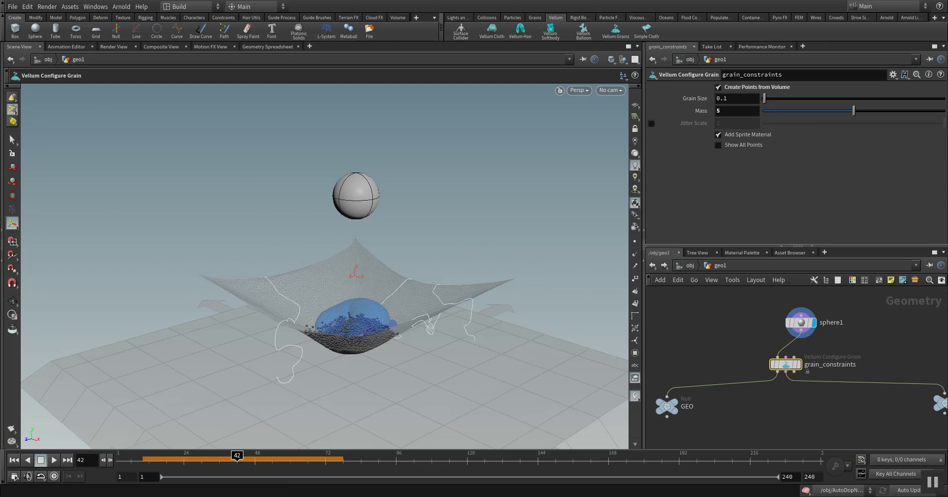
- Reposition the drawcurve1 node in the geo2 network and activate its stroke drawing in the viewport
left_click(381, 272)
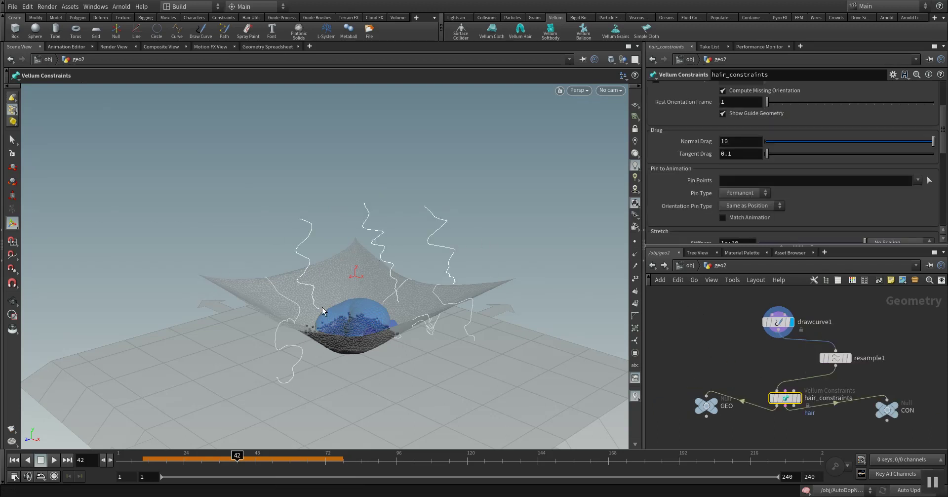
key("Escape")
left_click_drag(208, 297, 474, 292)
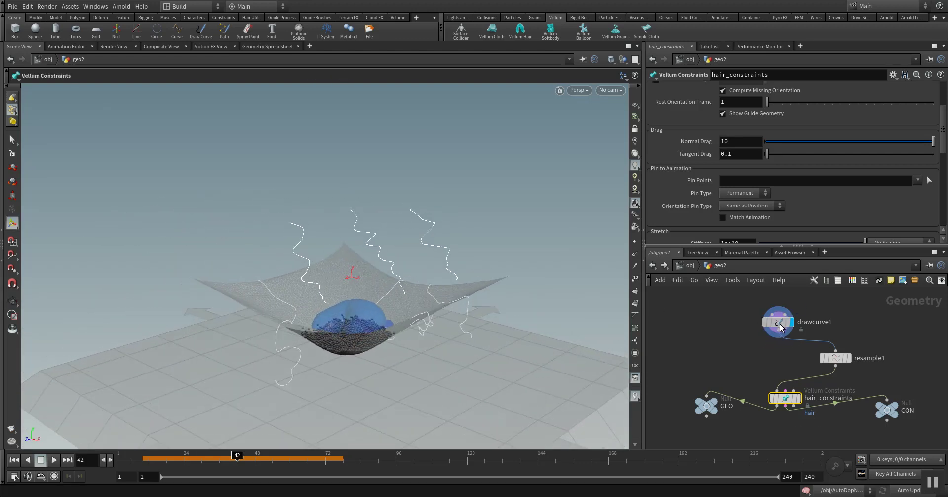
left_click_drag(779, 325, 721, 332)
left_click(721, 332)
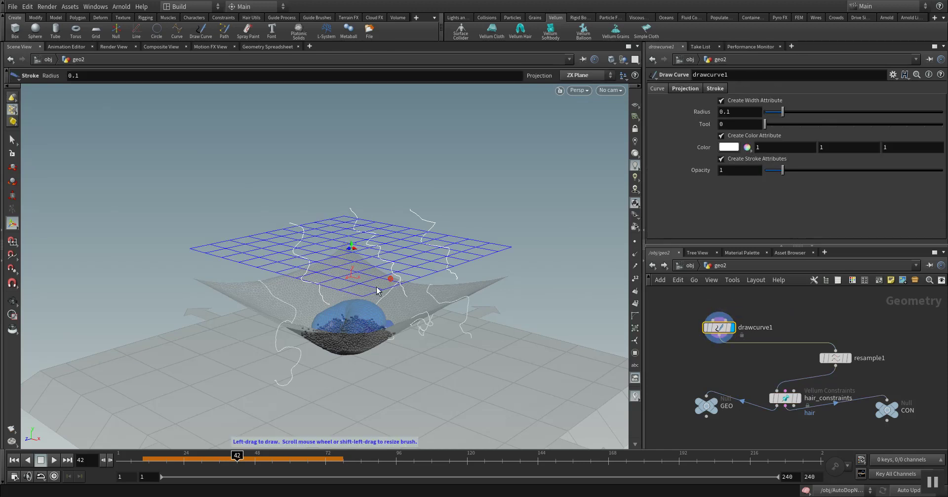
key("Escape")
mouse_move(333, 269)
left_mouse_down()
mouse_move(364, 275)
mouse_move(334, 277)
mouse_move(342, 276)
left_mouse_up()
key("Return")
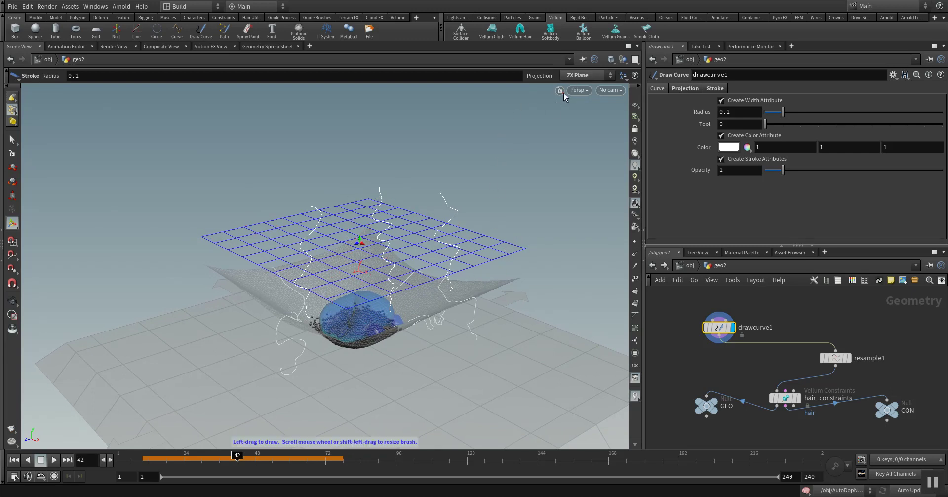
- Try the YZ Plane as the stroke projection and set it back to ZX Plane
left_click(576, 78)
left_click(574, 101)
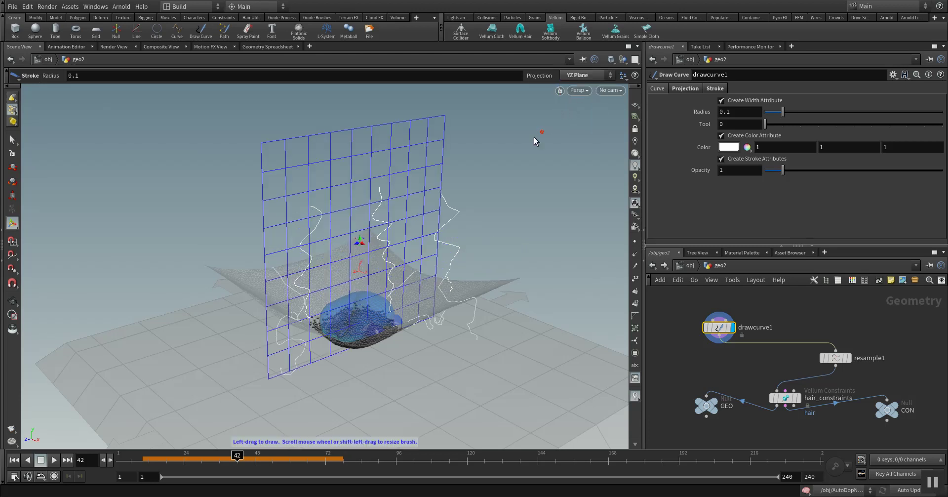
left_click(575, 77)
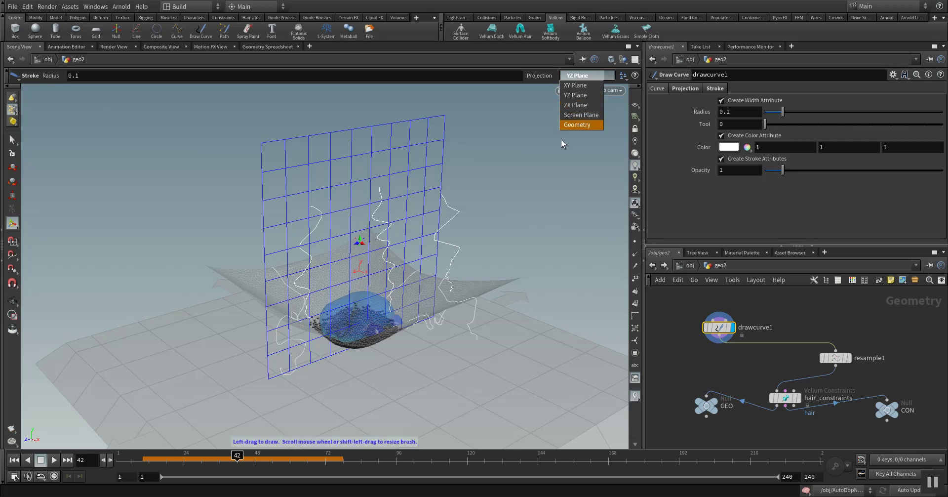
left_click(574, 105)
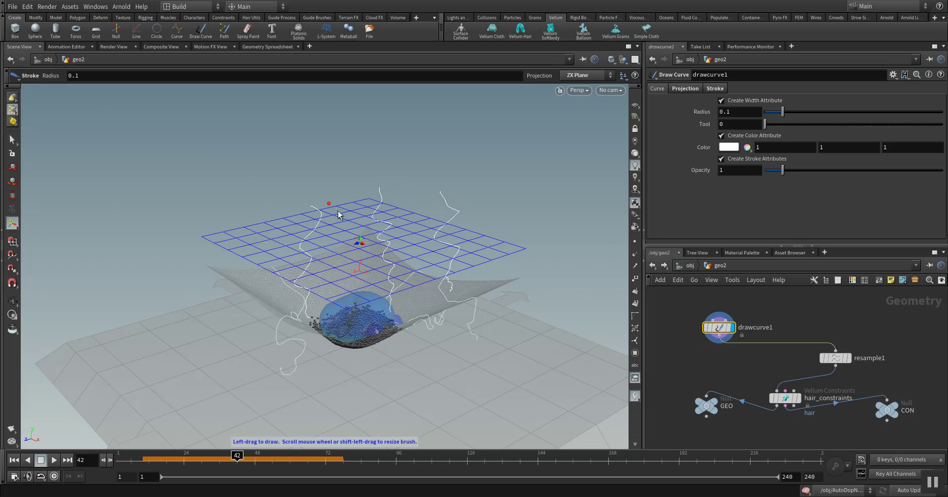
- Draw four more roughly vertical hair strands among and beside the existing curves with drawcurve1
mouse_move(339, 212)
left_mouse_down()
mouse_move(337, 287)
mouse_move(371, 349)
left_mouse_up()
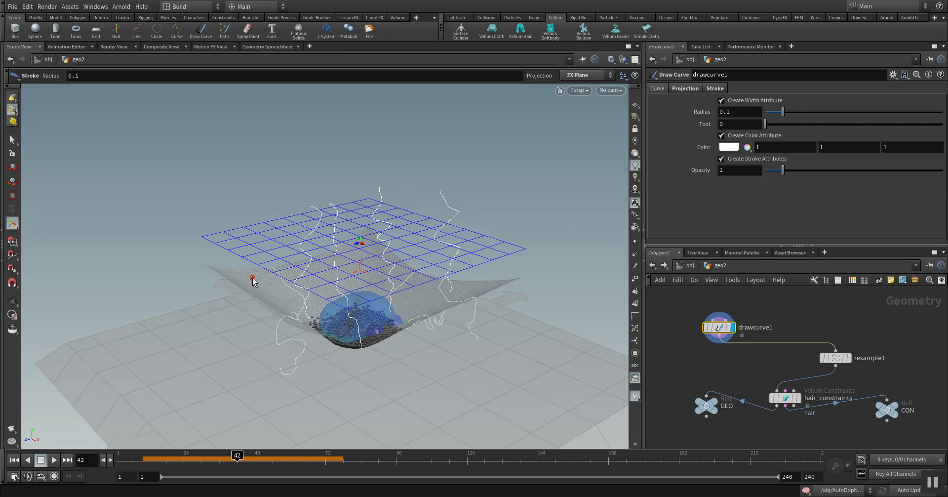
mouse_move(252, 281)
left_mouse_down()
mouse_move(269, 213)
mouse_move(299, 171)
left_mouse_up()
left_click_drag(411, 193, 421, 317)
left_click_drag(492, 202, 491, 200)
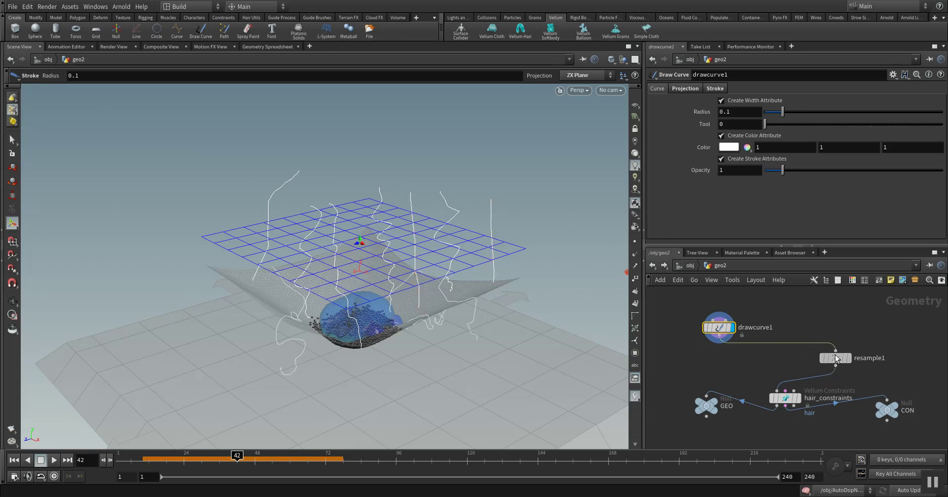
- Review the settings of resample1 and the geometry, drag and pinning parameters of hair_constraints
left_click(835, 359)
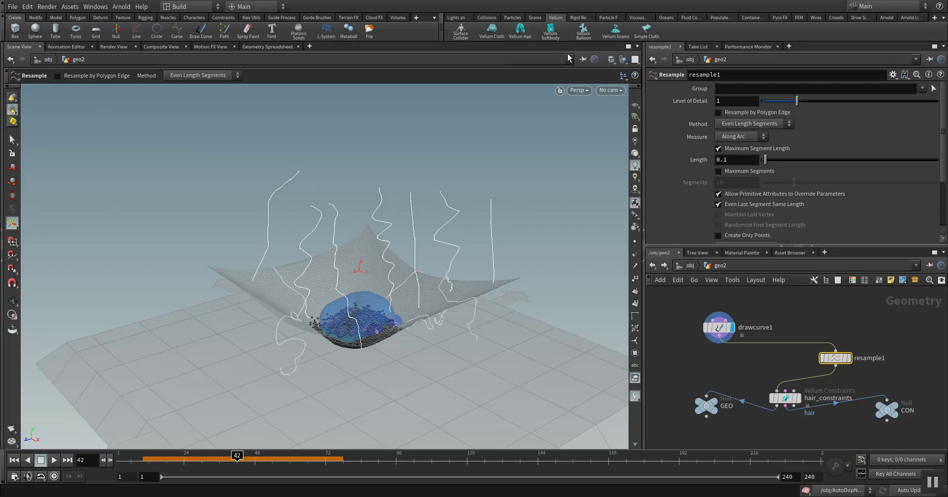
left_click(786, 400)
scroll(740, 148, "up", 4)
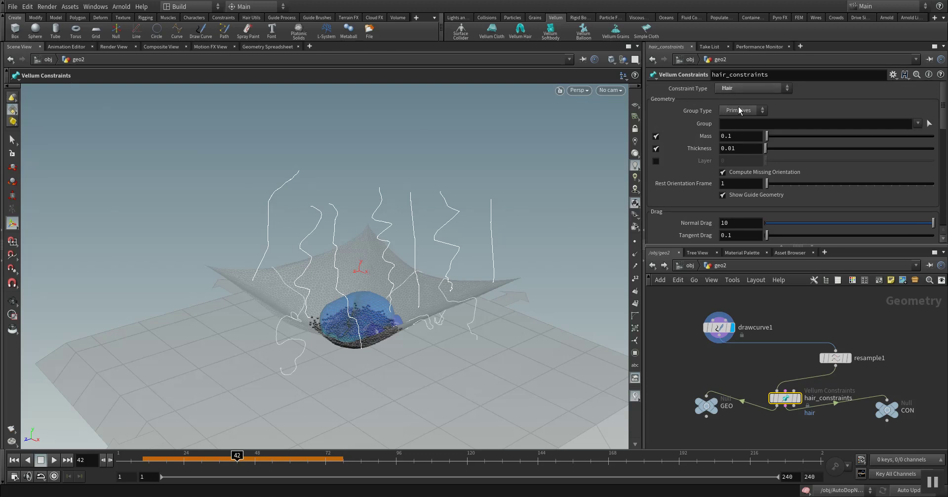
scroll(724, 199, "down", 1)
scroll(706, 211, "down", 3)
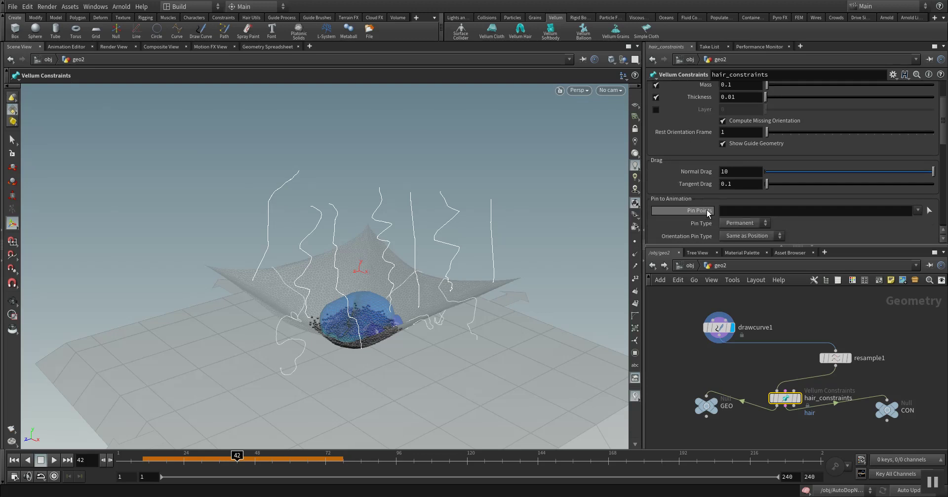
scroll(717, 178, "up", 3)
scroll(739, 182, "down", 1)
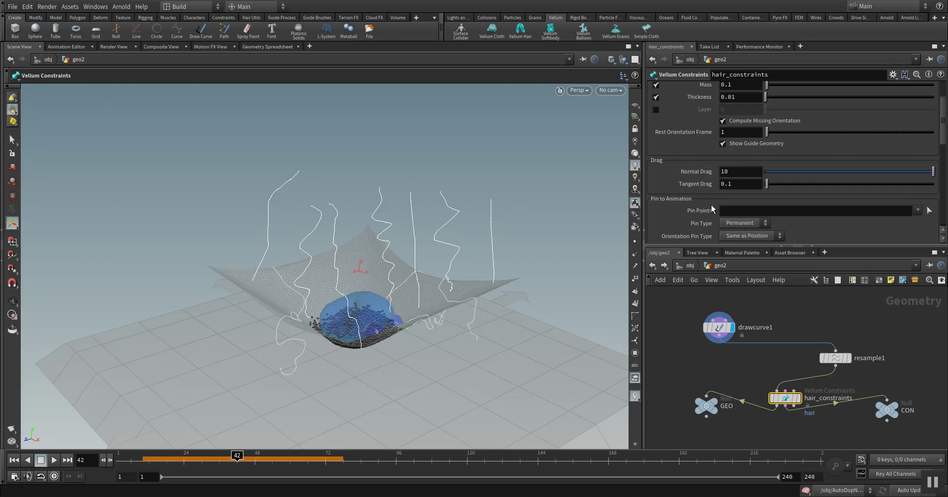
- Set the Pin Points of hair_constraints to the upper-end points of the three leftmost strands and the rightmost strand
scroll(699, 187, "down", 2)
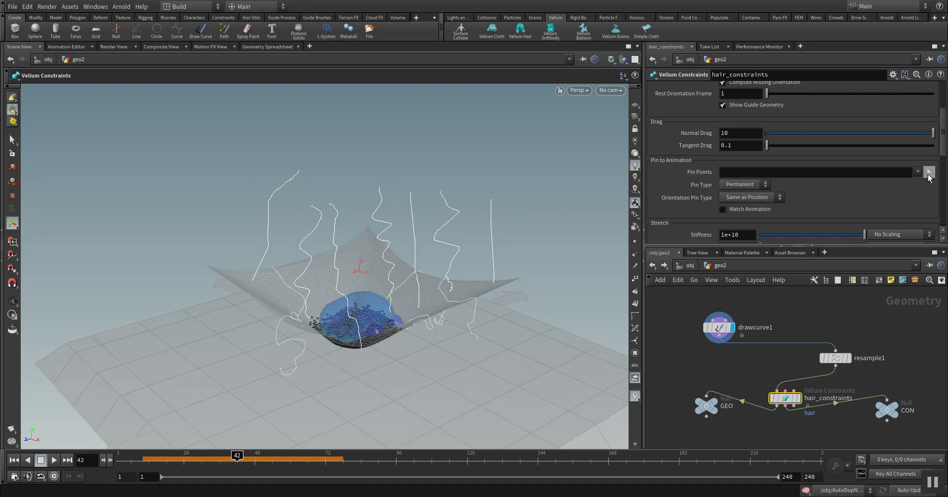
left_click(928, 172)
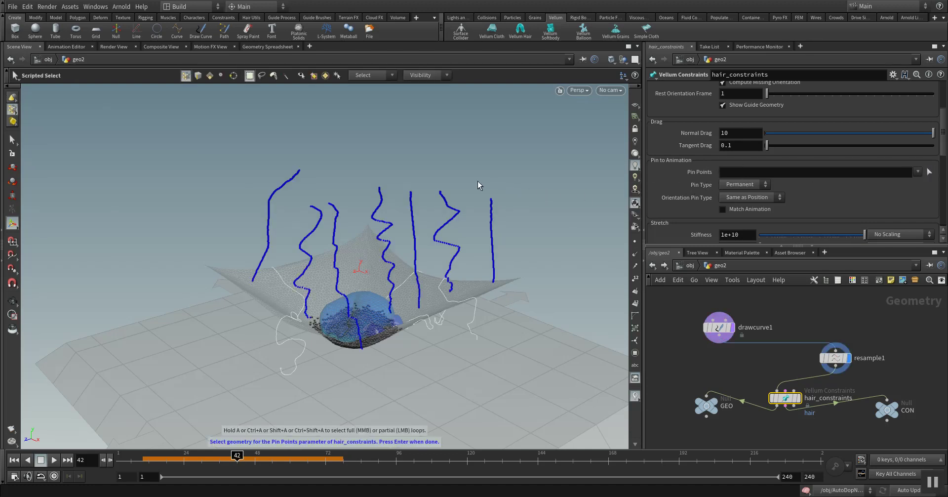
left_click_drag(503, 201, 503, 200)
left_click_drag(277, 129, 342, 212)
key("Return")
key("Return")
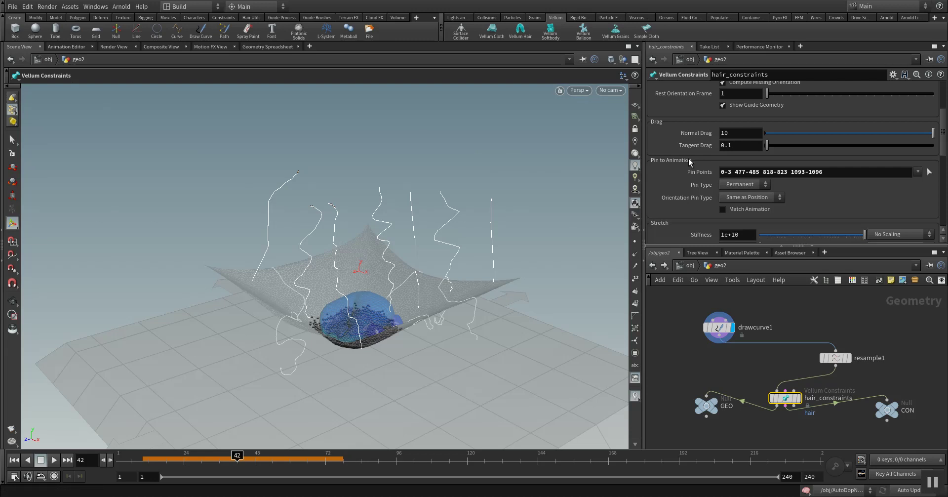
left_click_drag(720, 171, 801, 181)
- Enable the Breaking threshold of hair_constraints at 0.1 with the Stretch Stress type
scroll(780, 190, "down", 7)
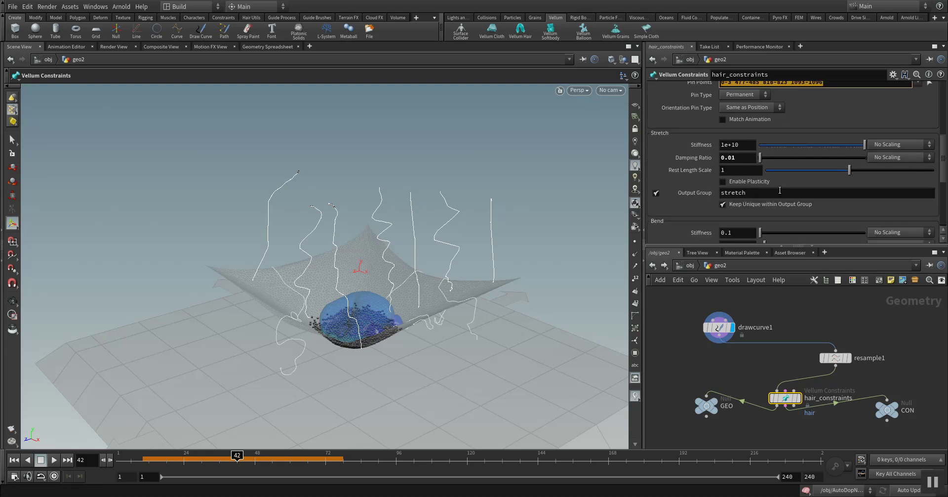
scroll(781, 190, "down", 6)
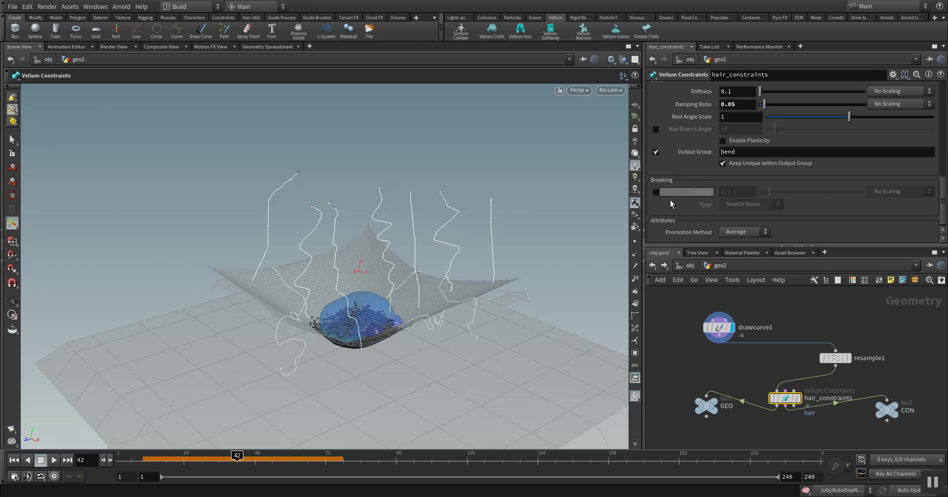
left_click(656, 192)
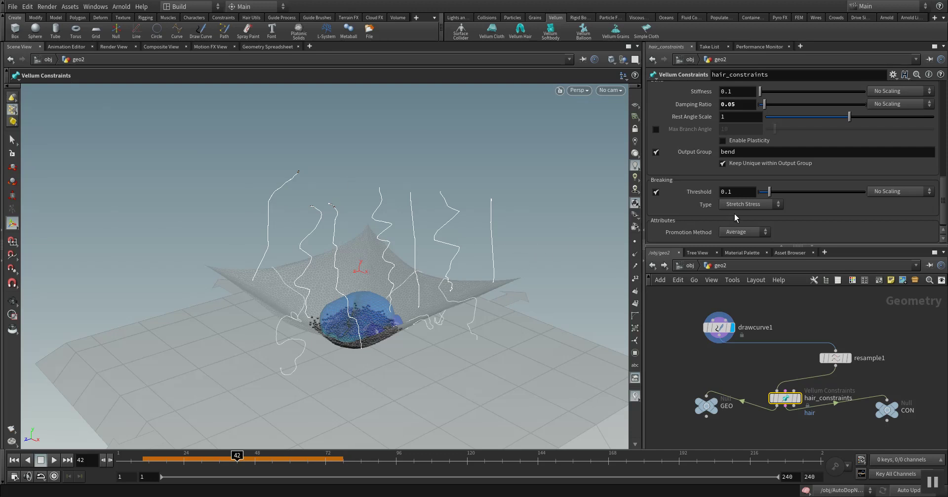
scroll(734, 213, "up", 5)
scroll(734, 215, "up", 6)
scroll(734, 215, "down", 10)
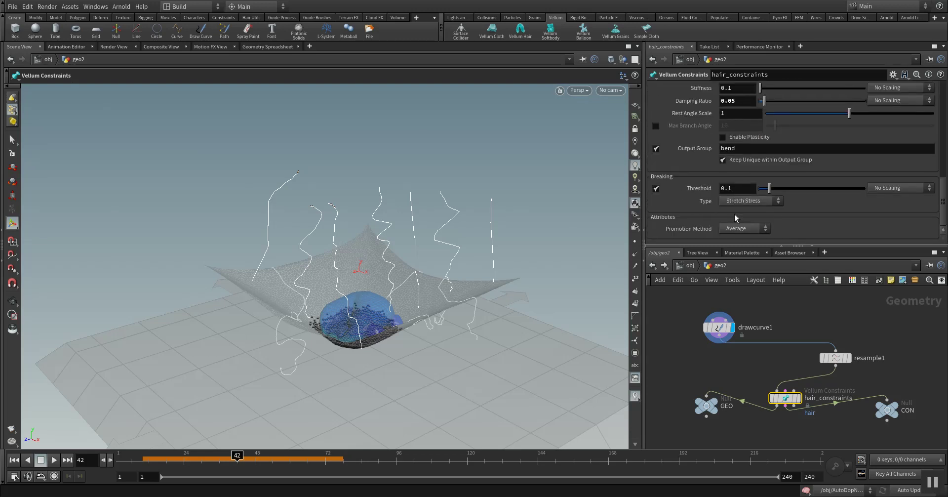
- Simulate the scene from frame 1 with the pinned, breakable hair and stop the playback
left_click(13, 460)
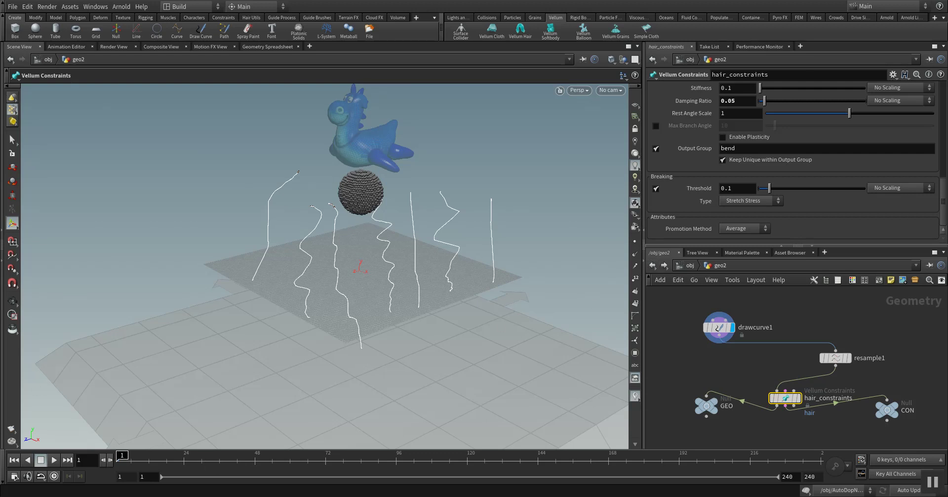
left_click(53, 460)
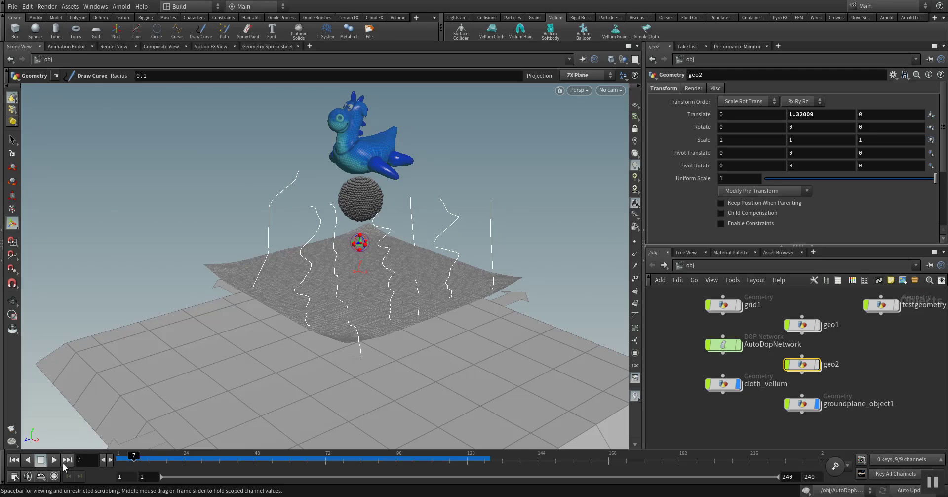
left_click(53, 460)
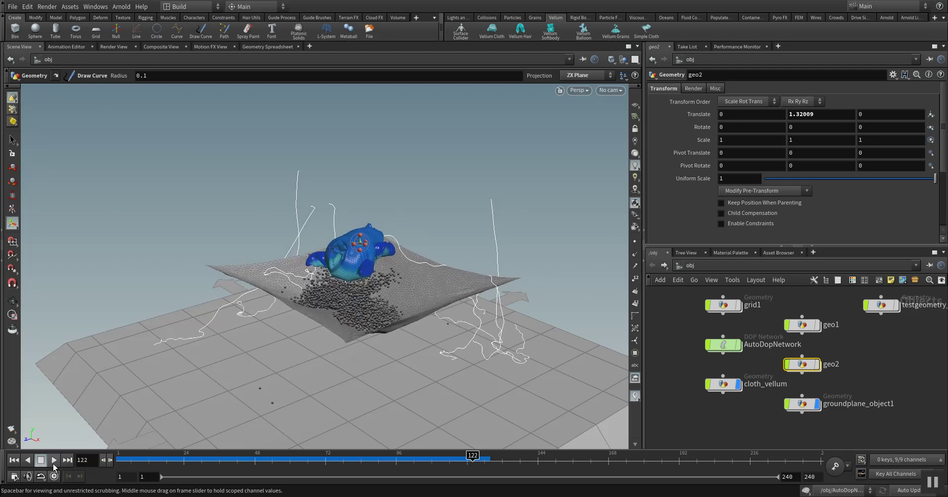
left_click(40, 460)
- Replay the cached simulation several times from frame 1 to examine how the hair strands behave, pausing at frame 118
left_click(14, 459)
left_click(53, 460)
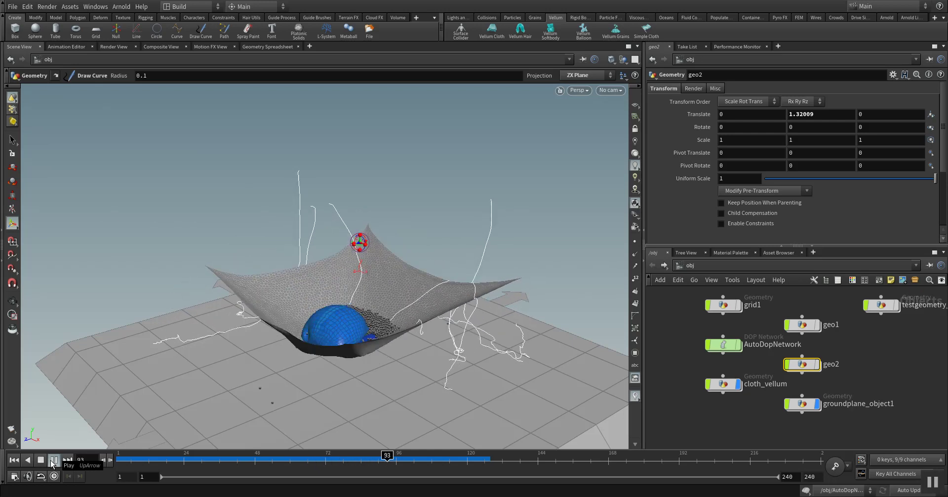
left_click(53, 459)
left_click(14, 460)
left_click(54, 464)
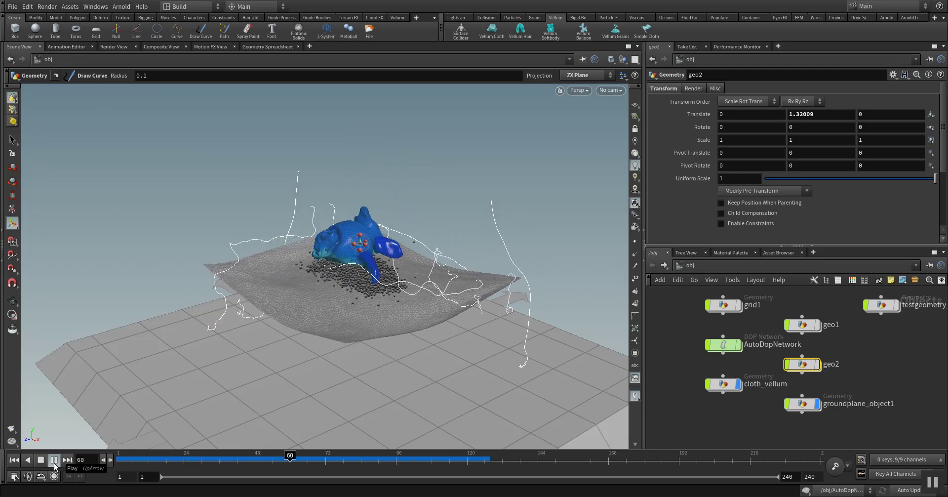
left_click(54, 463)
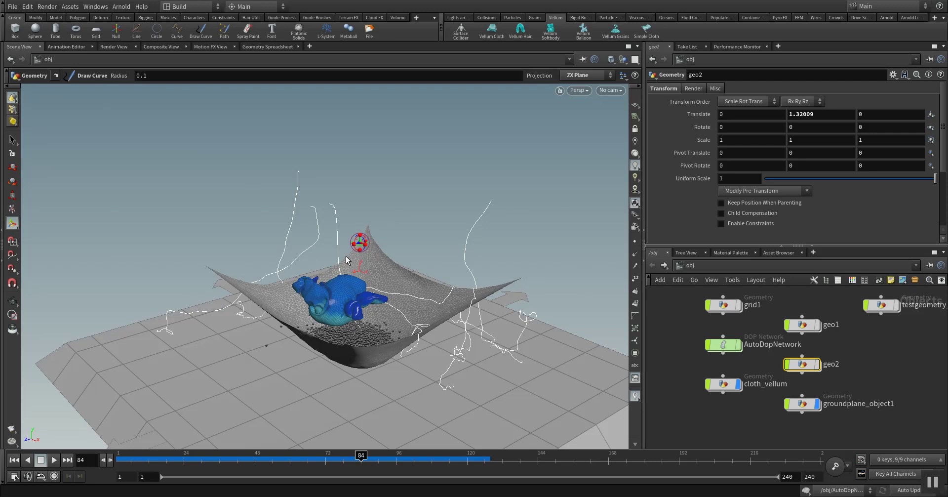
left_click(14, 460)
left_click(54, 459)
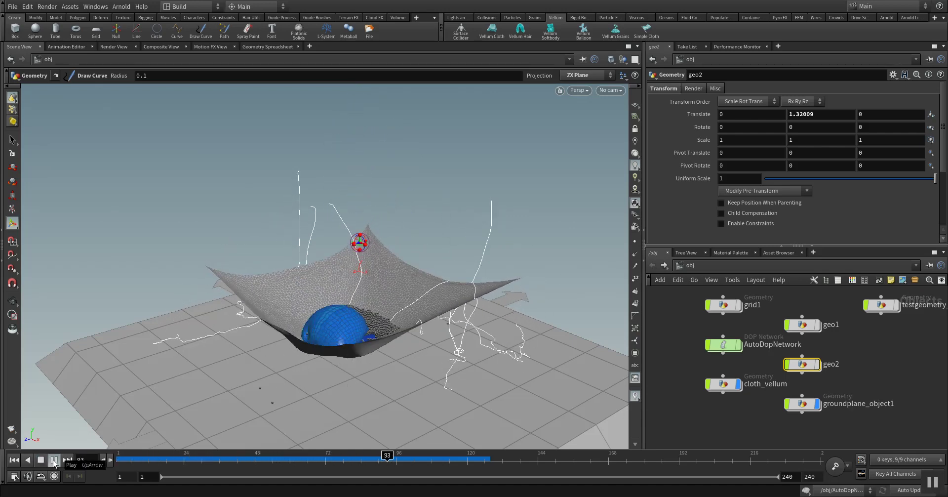
left_click(39, 460)
left_click(15, 461)
left_click(58, 462)
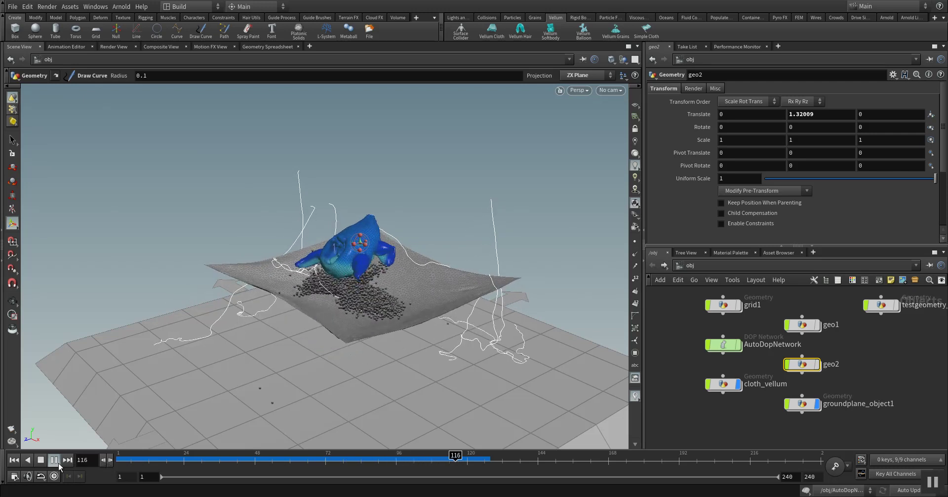
left_click(58, 463)
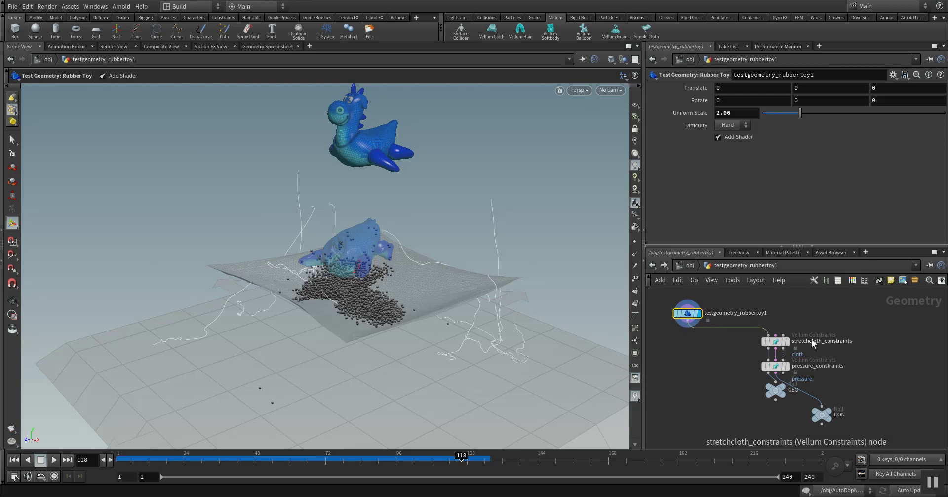
- Set the Stretch Stiffness of the rubber toy's stretchcloth_constraints node to 6000
left_click(776, 341)
scroll(742, 179, "up", 10)
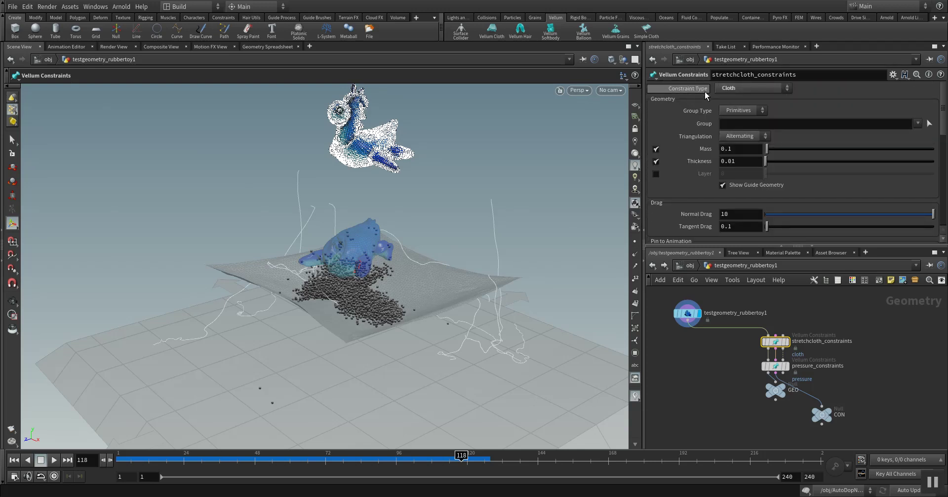
scroll(715, 205, "down", 8)
scroll(715, 206, "up", 2)
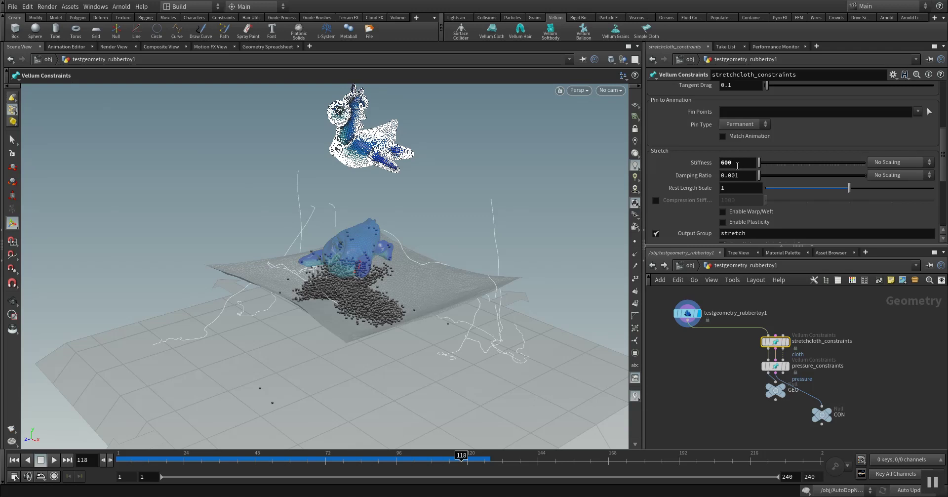
scroll(736, 176, "down", 1)
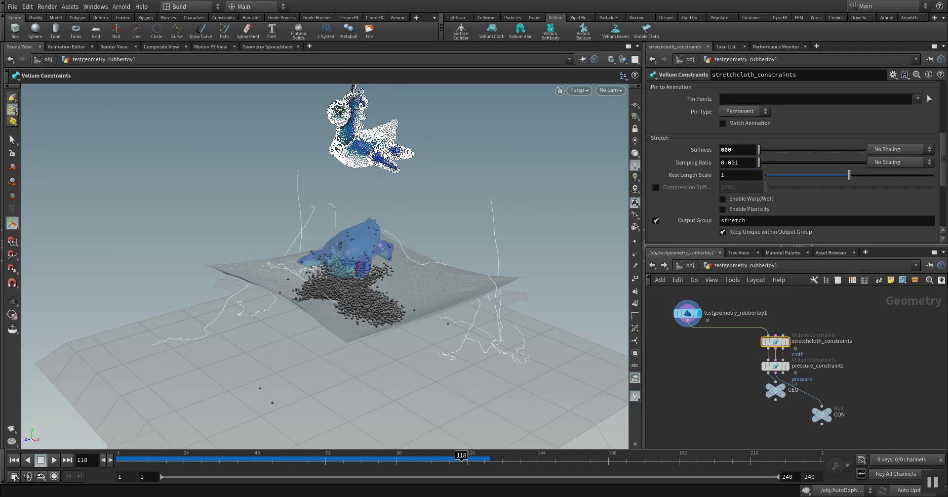
left_click(740, 149)
type("0")
key("Return")
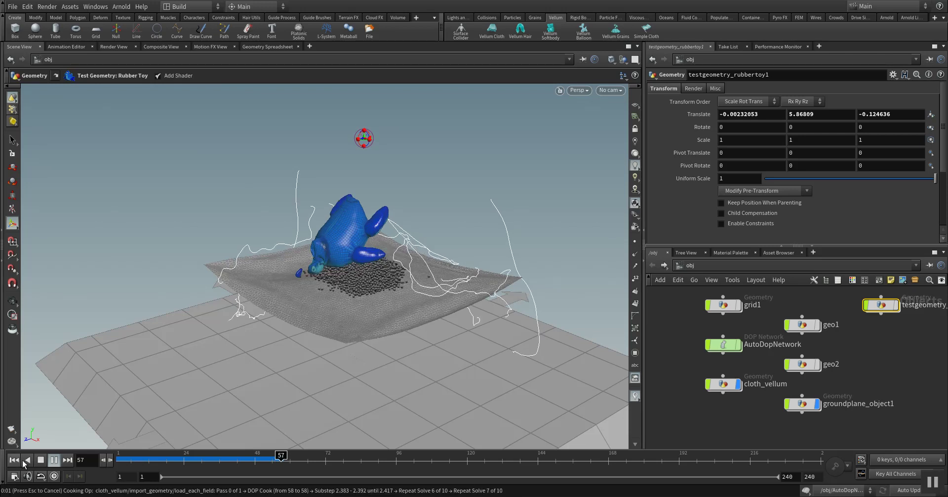
- Return the simulation to frame 1, stop playback and scrub to frame 13
left_click(14, 460)
left_click(40, 459)
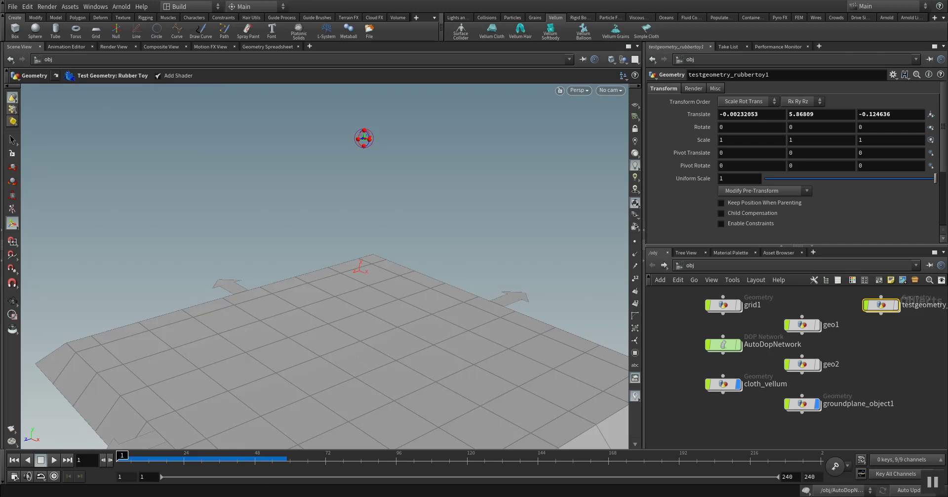
mouse_move(122, 454)
left_mouse_down()
mouse_move(277, 457)
mouse_move(151, 455)
left_mouse_up()
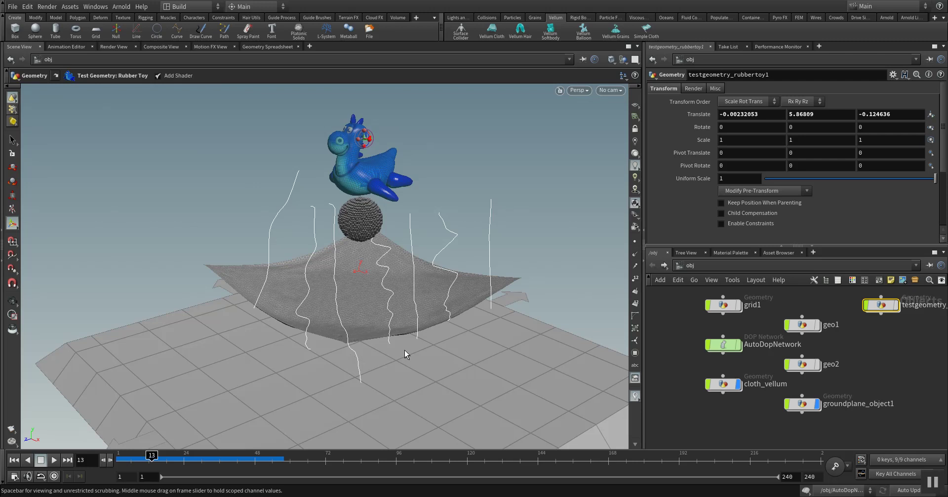
- Enable the Breaking threshold at 0.1 on the rubber toy's pressure_constraints node, keeping the Stretch Stress type
double_click(881, 305)
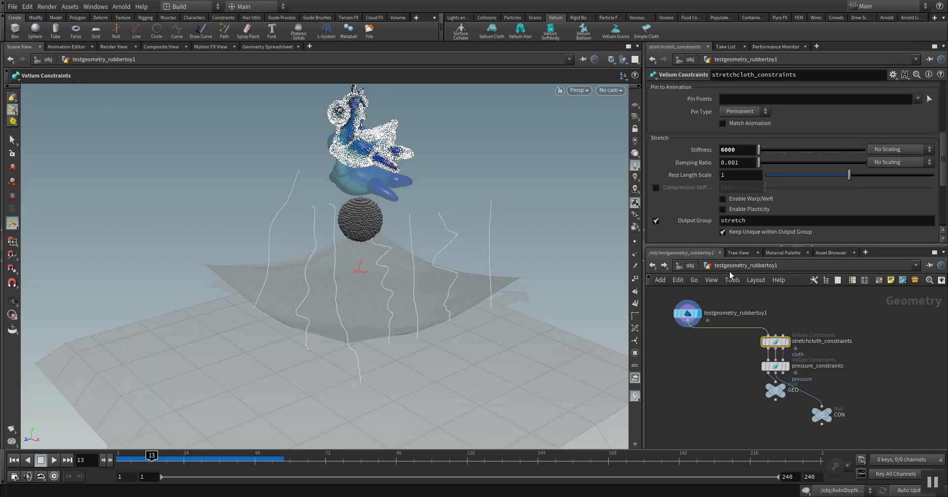
scroll(716, 221, "down", 5)
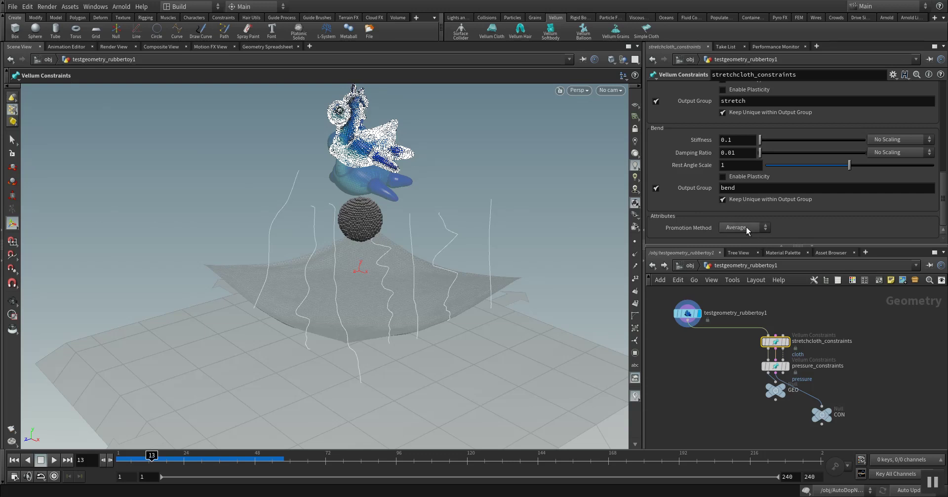
left_click(774, 368)
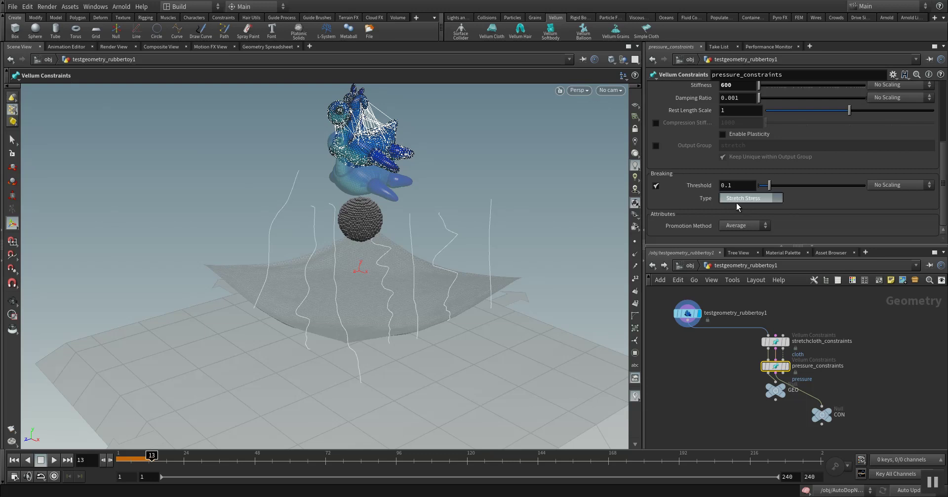
left_click(737, 201)
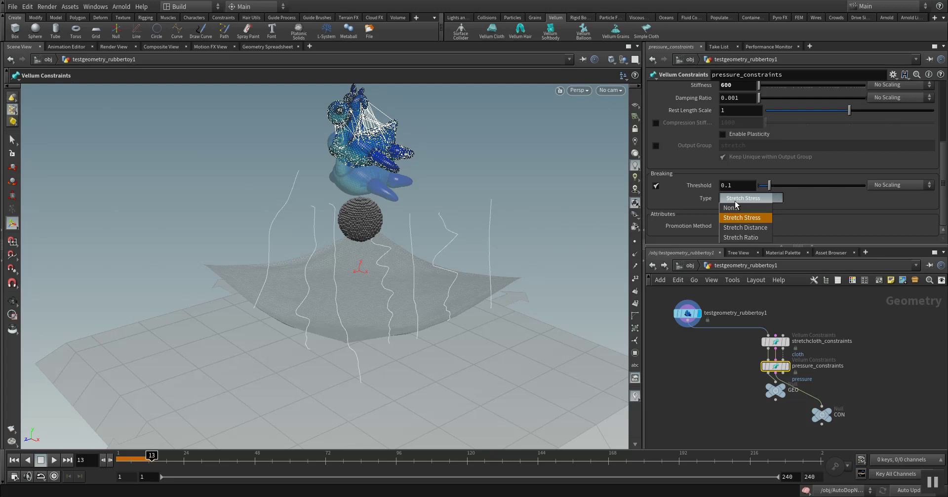
left_click(736, 203)
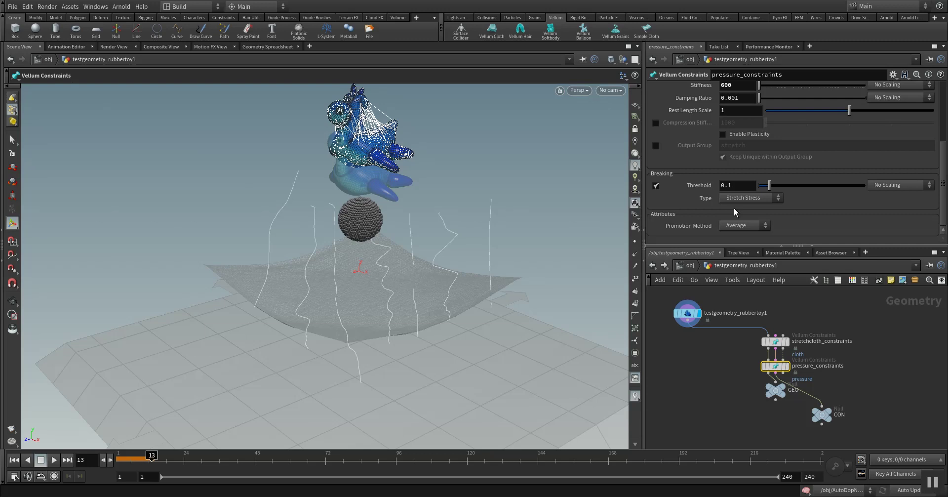
- Re-simulate the scene from frame 1 at the object level and scrub to frame 77 to examine the toy
left_click(14, 460)
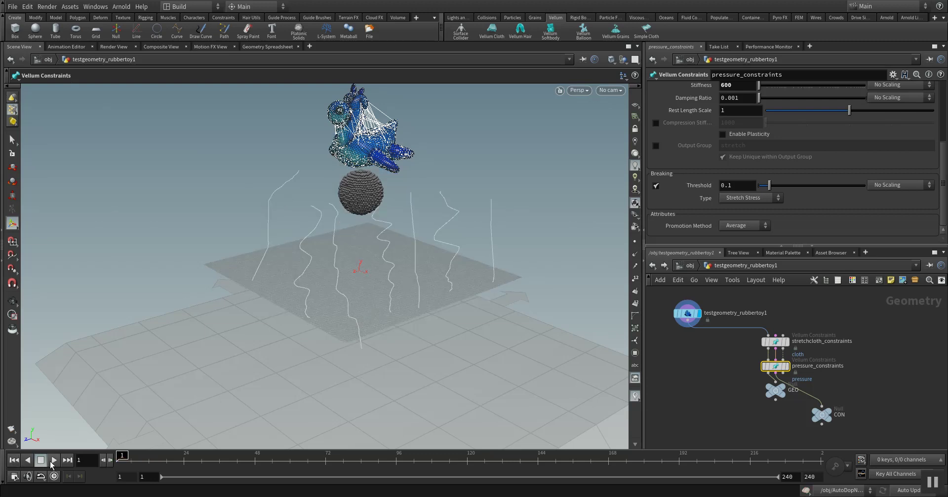
left_click(652, 265)
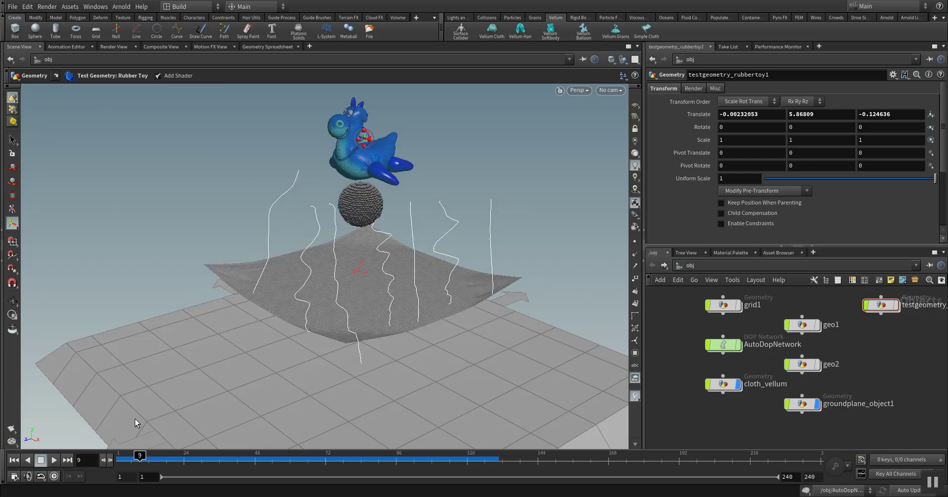
mouse_move(139, 455)
left_mouse_down()
mouse_move(488, 456)
mouse_move(121, 455)
mouse_move(479, 455)
mouse_move(137, 457)
mouse_move(475, 457)
mouse_move(228, 456)
mouse_move(341, 450)
left_mouse_up()
left_click_drag(326, 231, 307, 240)
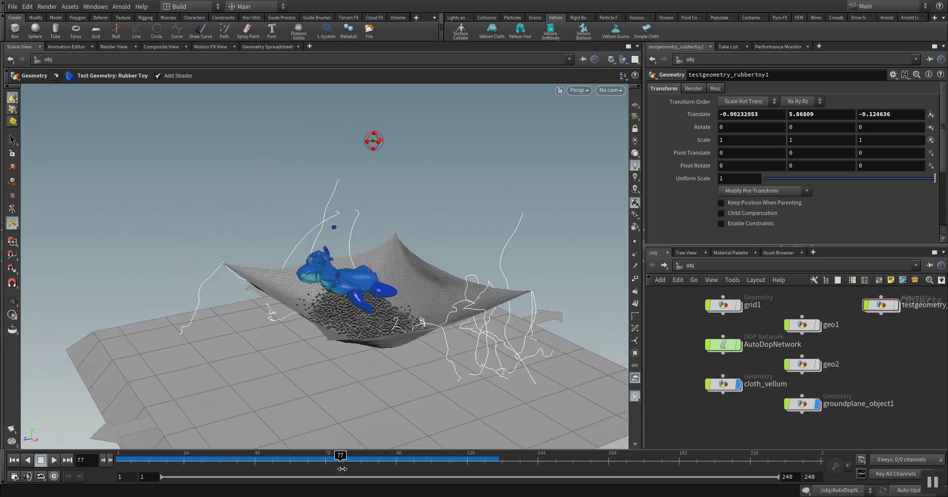
- Scrub to frame 82 and inspect the toy, grains and hair in the cloth from another angle
mouse_move(340, 454)
left_mouse_down()
mouse_move(146, 455)
mouse_move(425, 455)
mouse_move(101, 448)
mouse_move(469, 455)
mouse_move(240, 459)
mouse_move(487, 456)
mouse_move(217, 455)
mouse_move(355, 455)
left_mouse_up()
key("Escape")
left_click_drag(375, 306, 323, 270)
key("Return")
left_click_drag(477, 371, 464, 372, "alt")
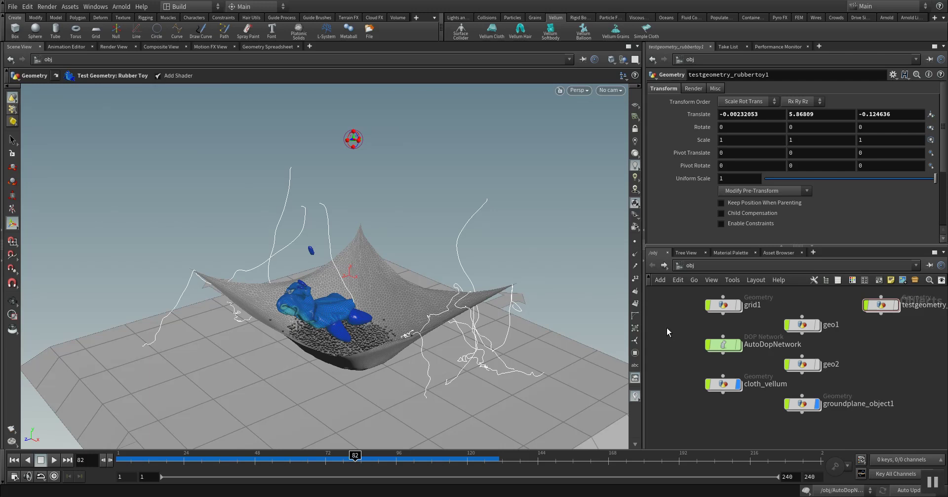
- Inside grid1, insert an Edge Fracture node between remesh1 and cloth_constraints and display its result
mouse_move(731, 299)
mouse_move(344, 336)
left_mouse_down("alt")
mouse_move(326, 277)
mouse_move(375, 297)
mouse_move(316, 306)
mouse_move(341, 326)
left_mouse_up("alt")
double_click(724, 305)
middle_click_drag(767, 314, 705, 407)
left_click(702, 407)
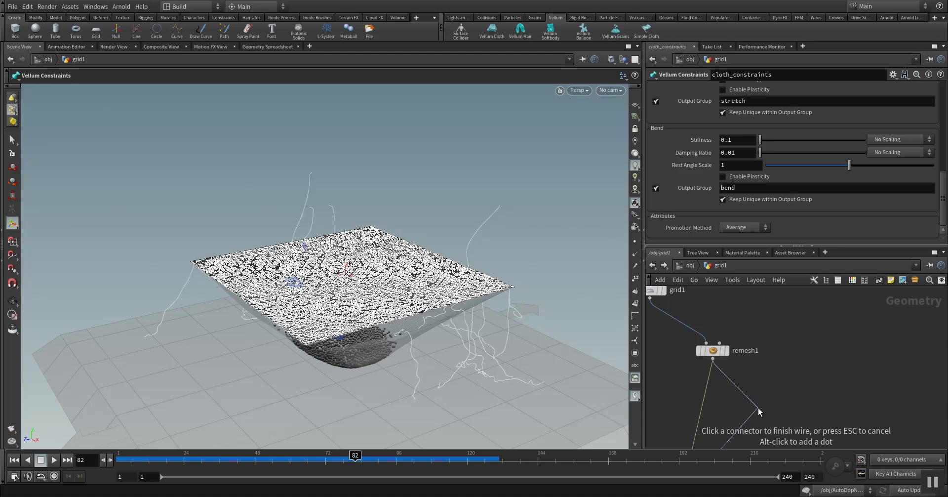
key("Tab")
type("edge")
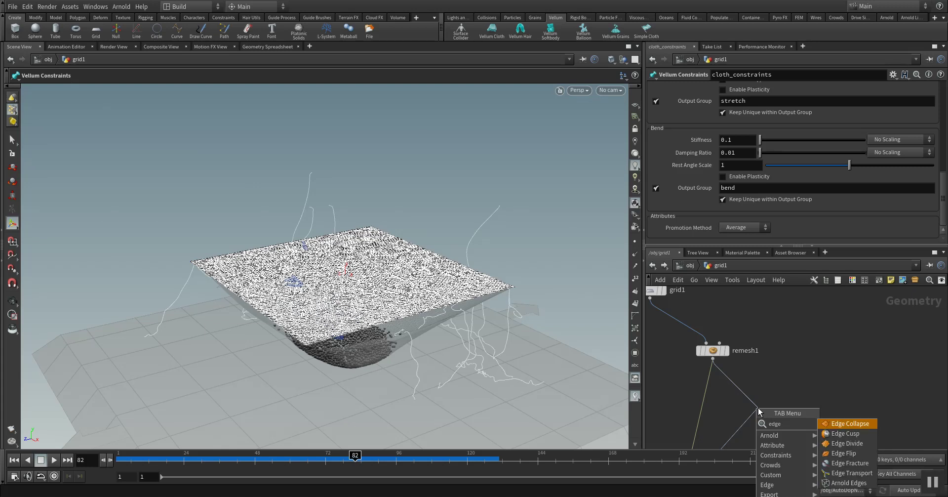
key("Escape")
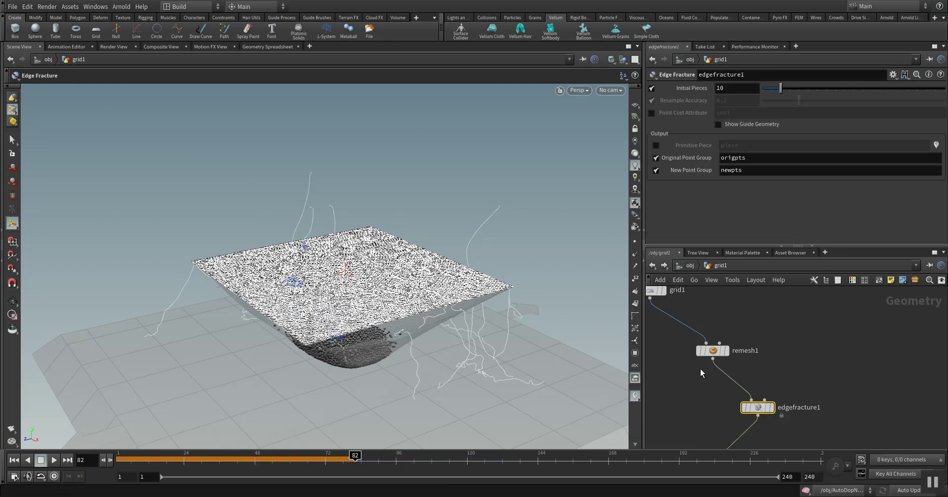
left_click(772, 408)
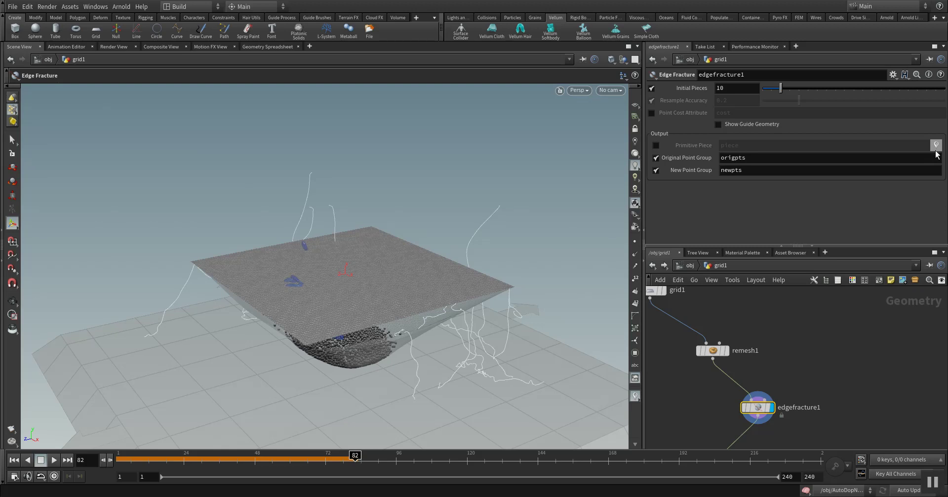
- On edgefracture1, enable the Primitive Piece output attribute named piece and set Initial Pieces to 20
left_click(656, 145)
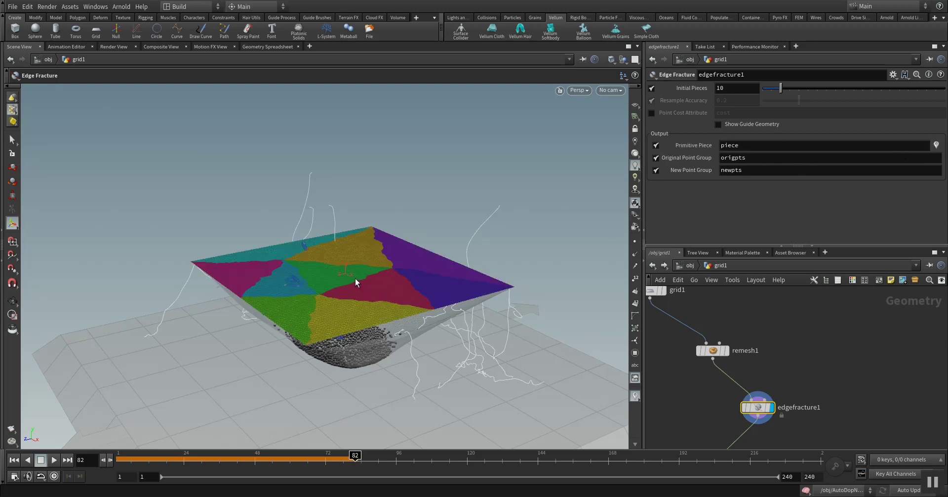
key("Escape")
left_click_drag(340, 292, 269, 273)
key("Return")
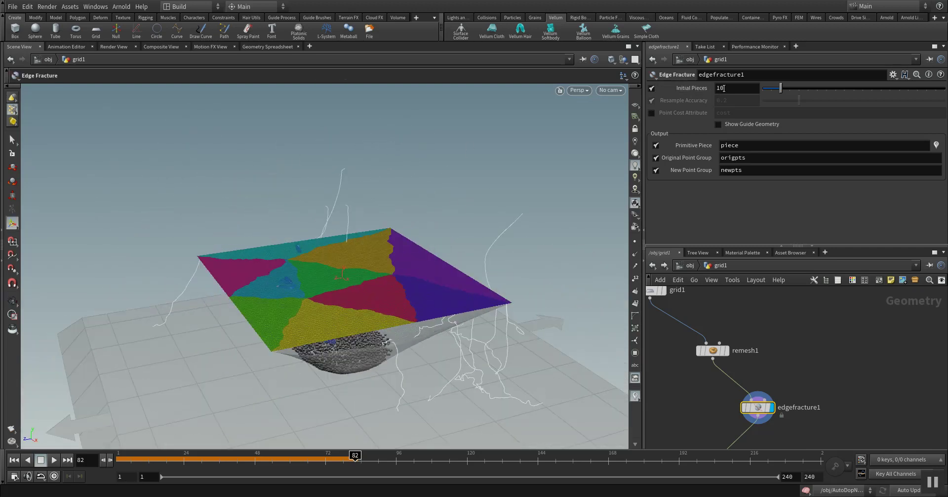
left_click(724, 88)
type("20")
key("Return")
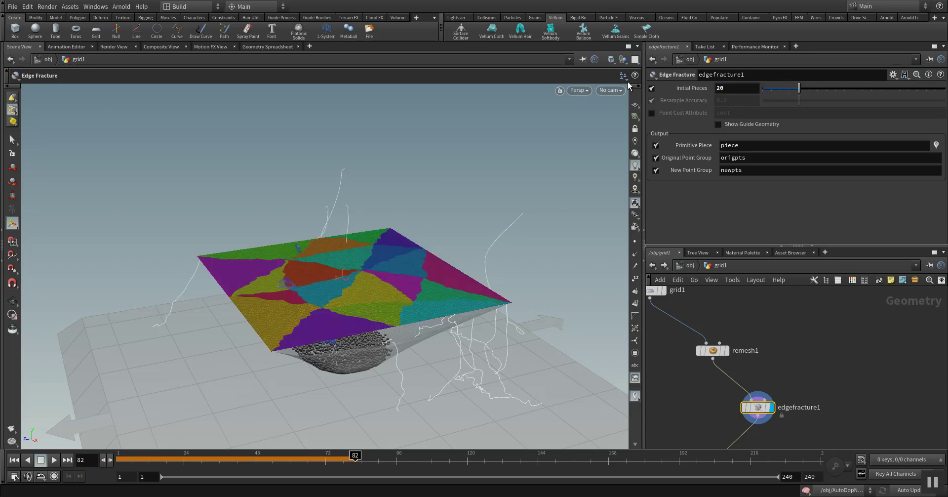
key("Escape")
left_click_drag(356, 289, 330, 316)
key("Return")
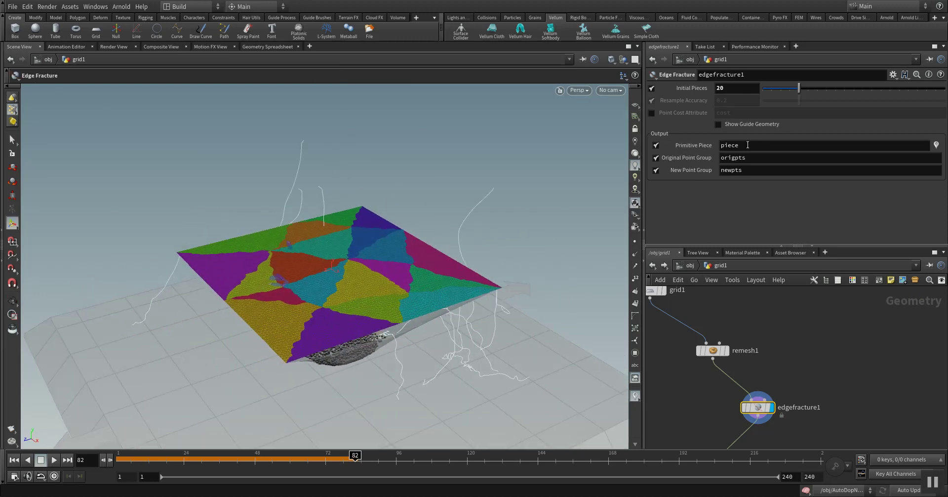
double_click(744, 147)
scroll(777, 368, "down", 4)
left_click_drag(729, 374, 773, 378)
key("Tab")
type("vell")
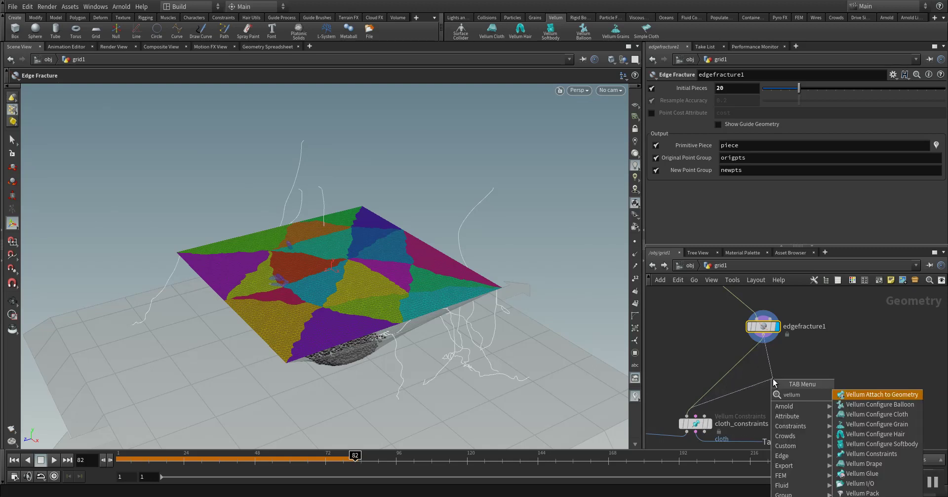
left_click(884, 445)
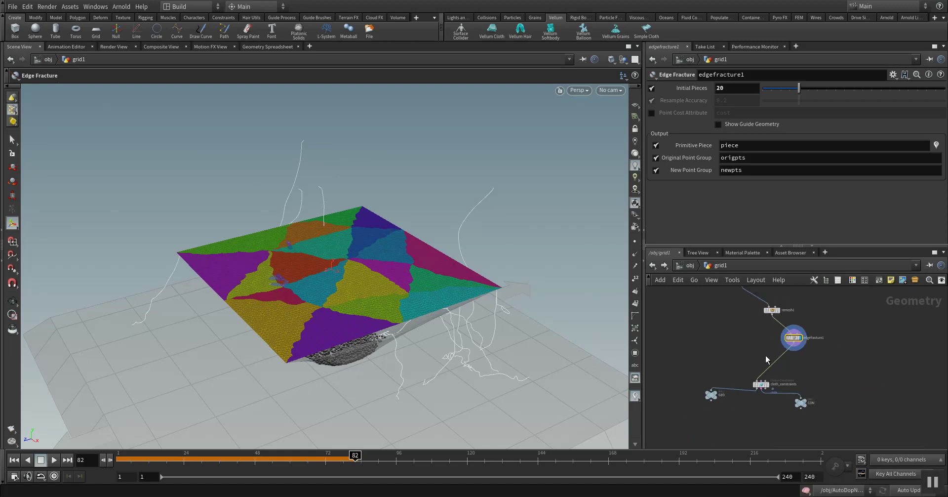
- Insert a Vellum Constraints node between edgefracture1 and cloth_constraints, with Weld Points as its constraint type
key("Tab")
type("vellum")
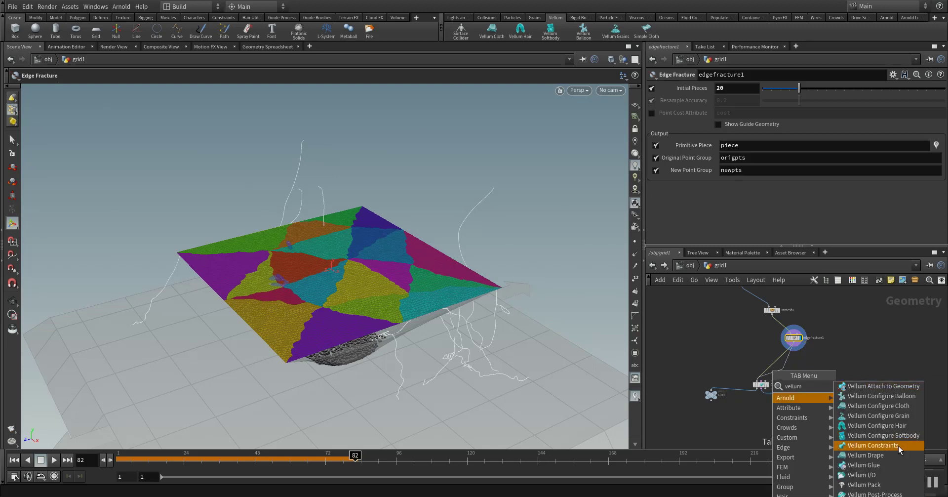
key("Down")
key("Down")
key("Down")
key("Down")
key("Down")
key("Up")
key("Up")
key("Up")
key("Up")
key("Up")
key("Up")
key("Up")
key("Up")
key("Up")
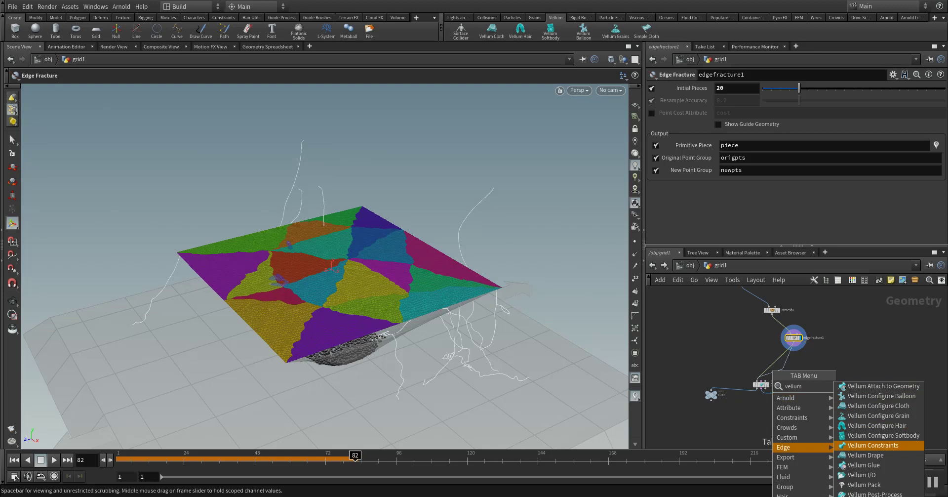
key("Return")
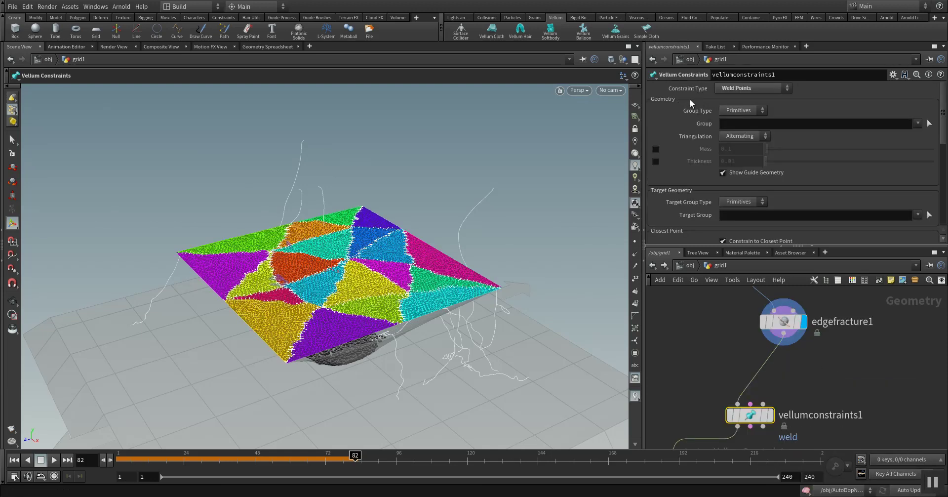
key("Escape")
left_click_drag(358, 285, 425, 312)
scroll(309, 346, "up", 5)
key("Return")
key("Escape")
key("Return")
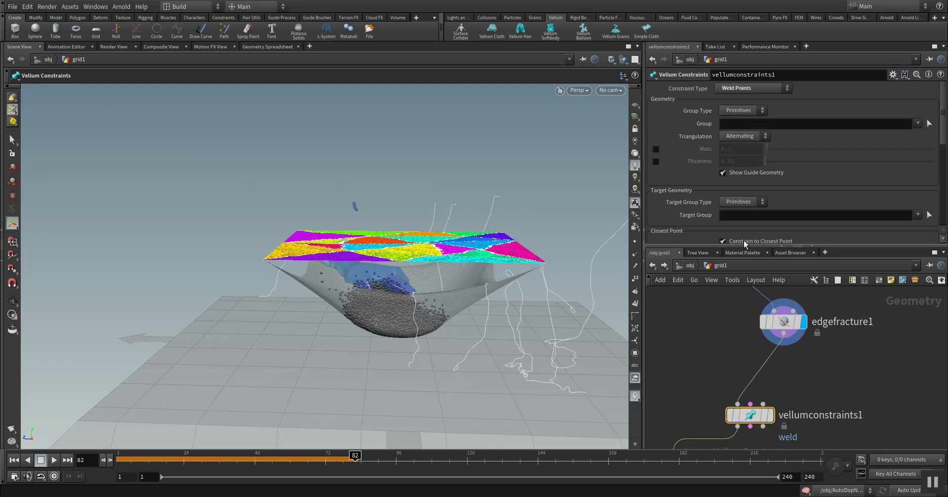
- Enable the Breaking threshold on the weld constraints node and change its value, keeping the Stretch Stress type
scroll(748, 232, "down", 10)
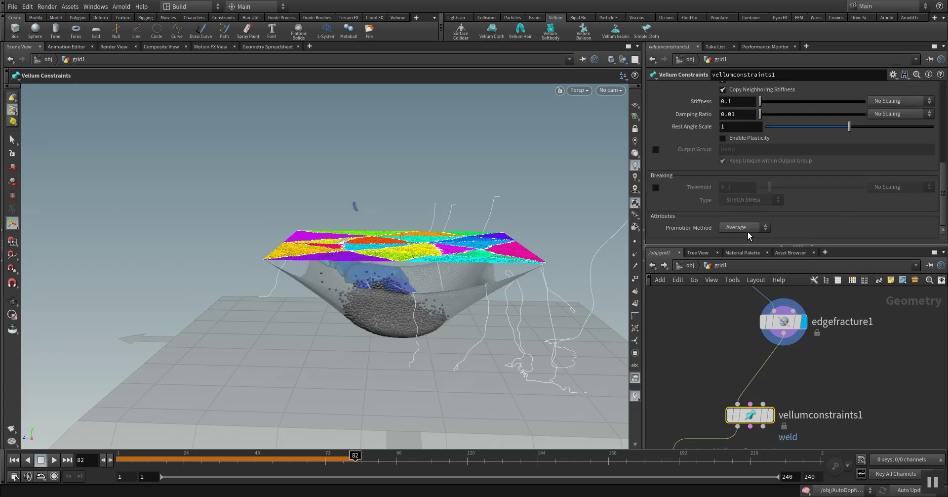
key("Escape")
left_click_drag(380, 277, 423, 296)
key("Return")
left_click(656, 187)
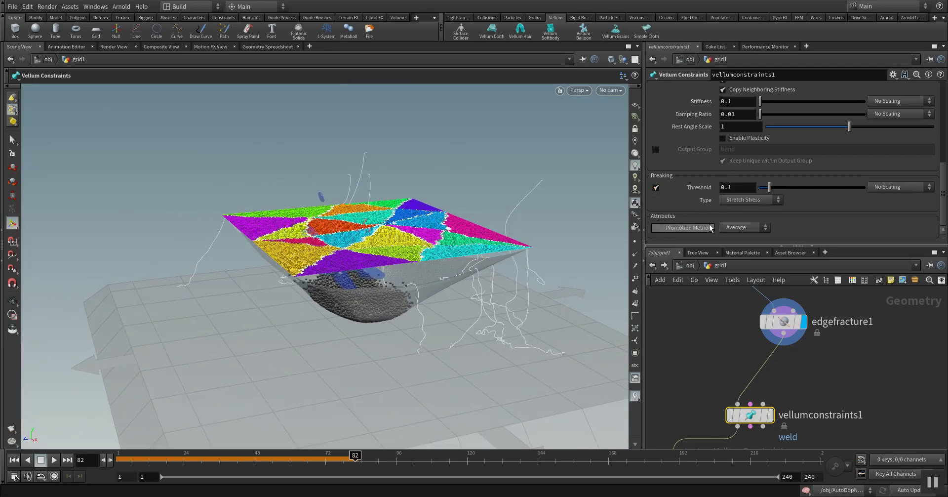
left_click_drag(728, 189, 750, 189)
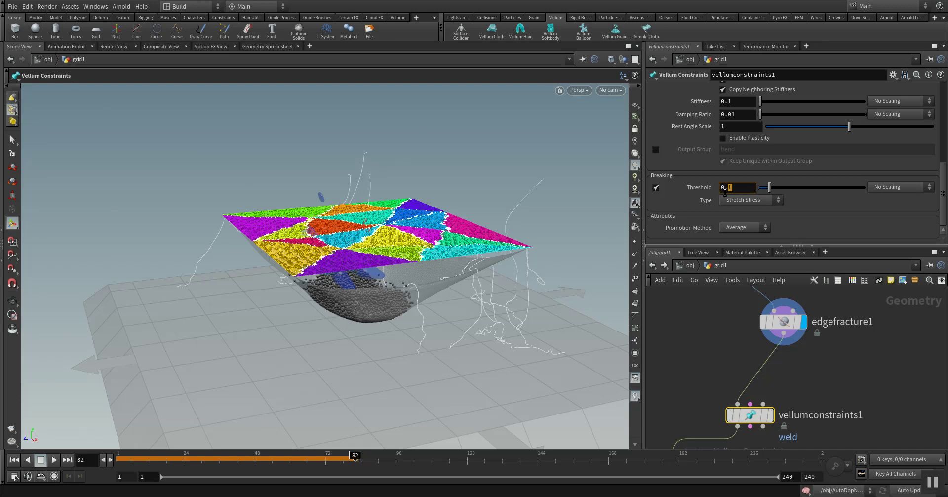
type("0")
key("Delete")
type("5")
key("Return")
key("Escape")
left_click_drag(359, 287, 372, 338)
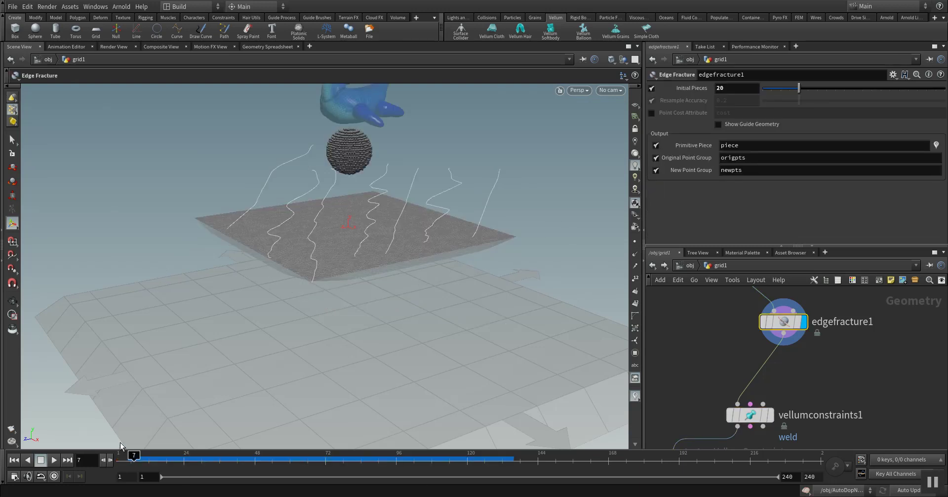
- Play the fractured cloth simulation and watch it at the object level
left_click(54, 462)
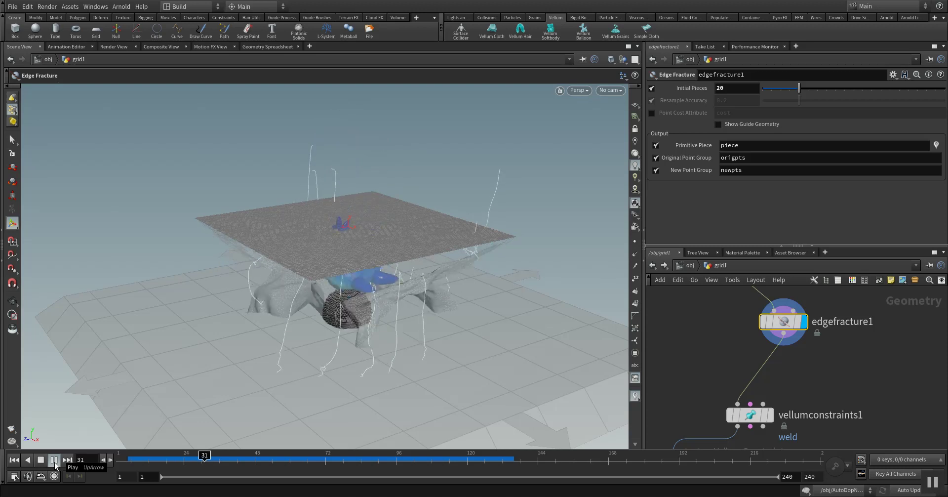
left_click(653, 266)
left_click_drag(225, 454, 157, 455)
left_click(53, 460)
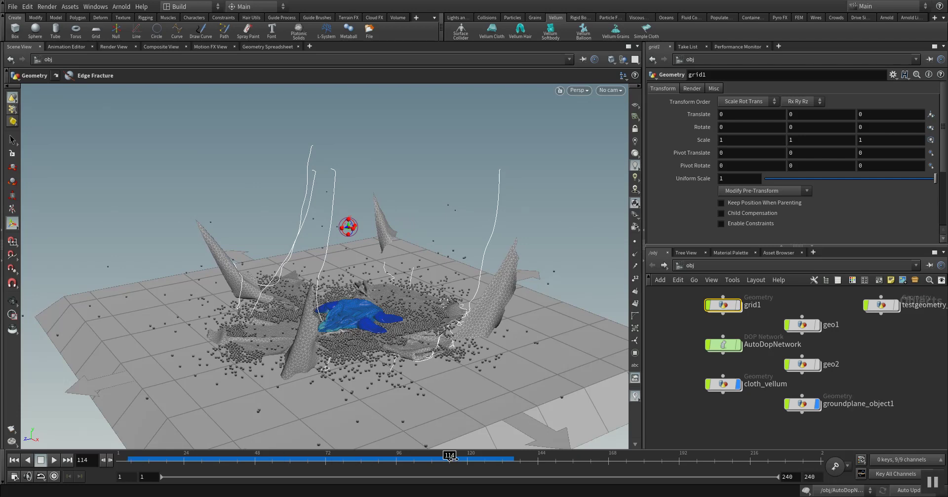
- Replay the simulation from frame 9 and pause at frame 78 to examine how the cloth tears
left_click_drag(450, 456, 306, 456)
left_click(28, 460)
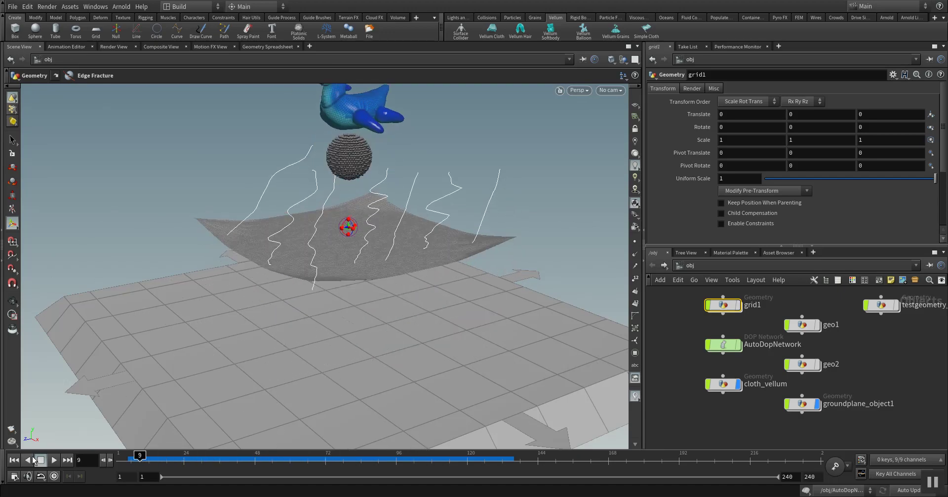
left_click(52, 460)
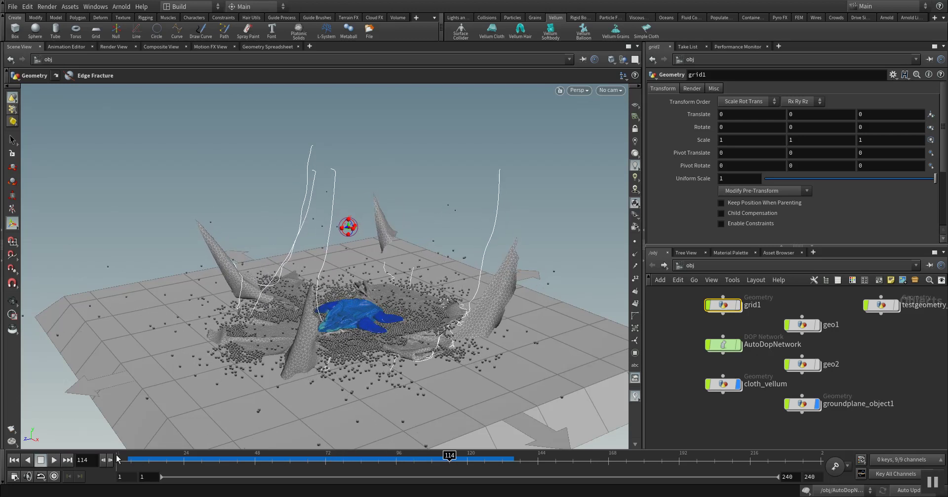
left_click(140, 459)
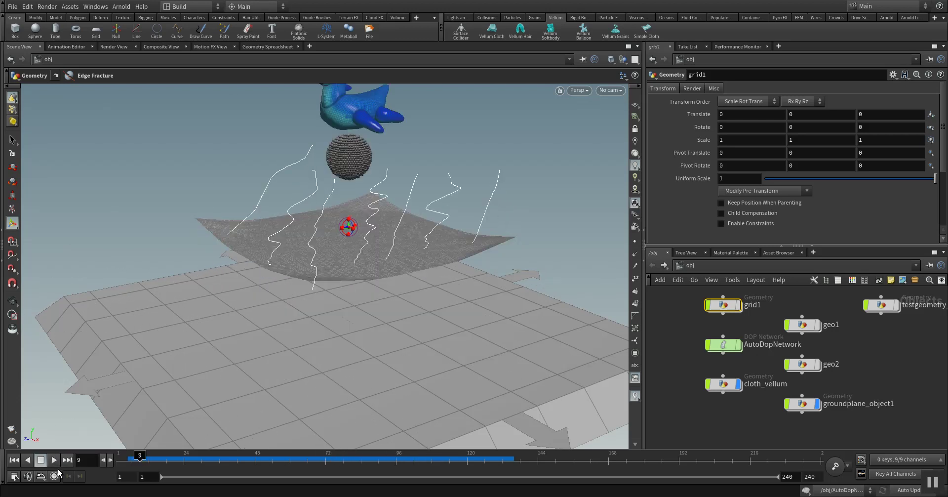
left_click(57, 463)
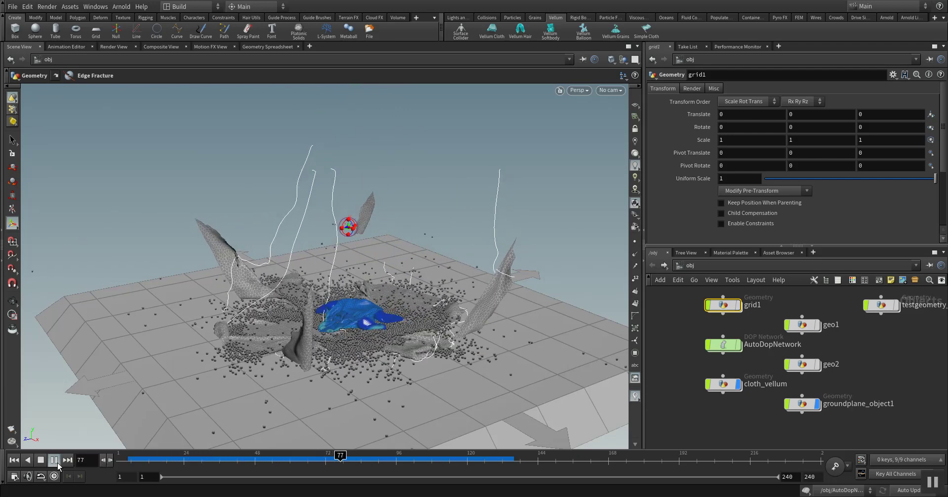
left_click(57, 462)
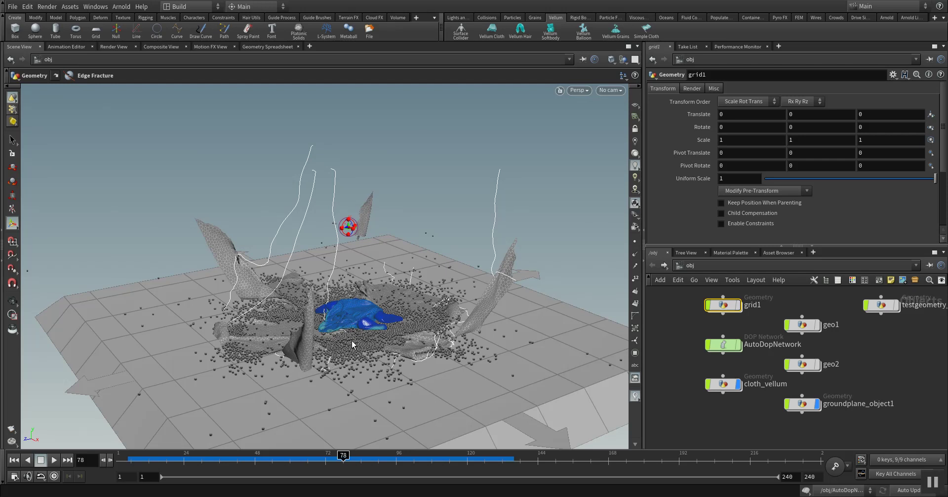
- Replay the cloth tearing from frames 8 and 12 to compare the toy, grains, hair and cloth pieces
left_click_drag(343, 455, 137, 455)
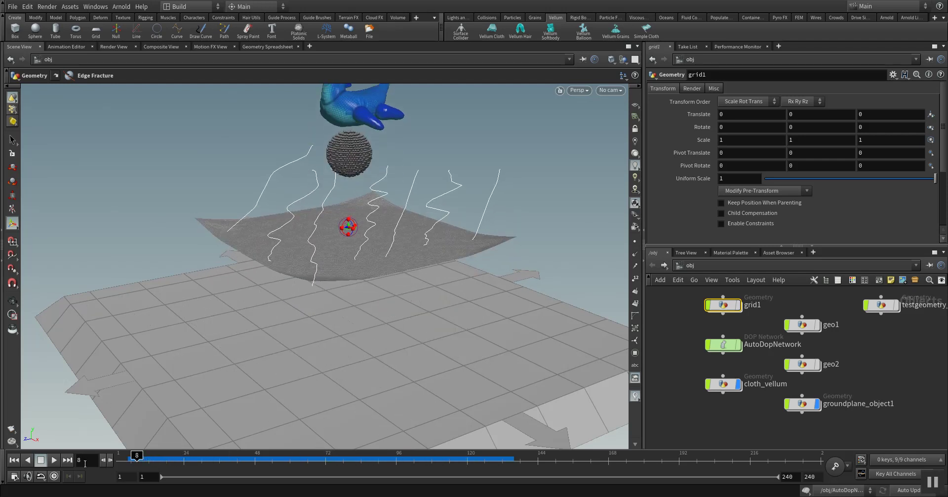
left_click(55, 460)
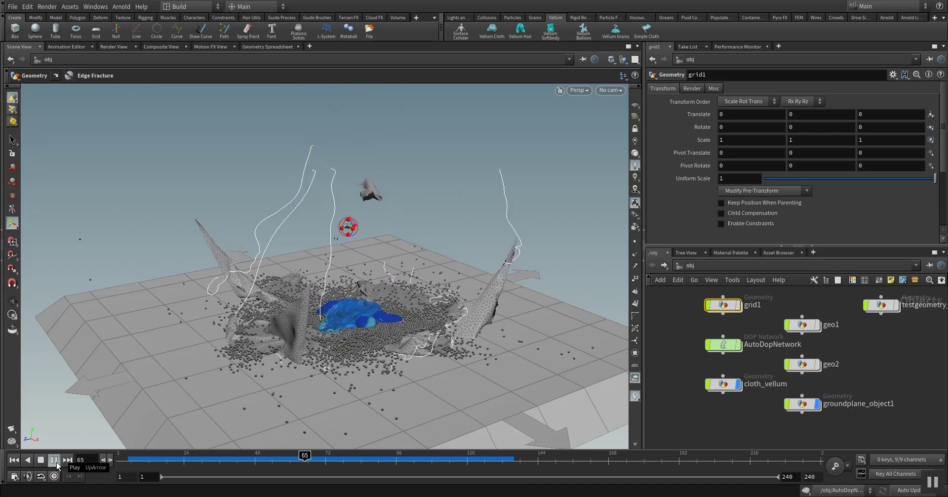
left_click(54, 460)
left_click(149, 457)
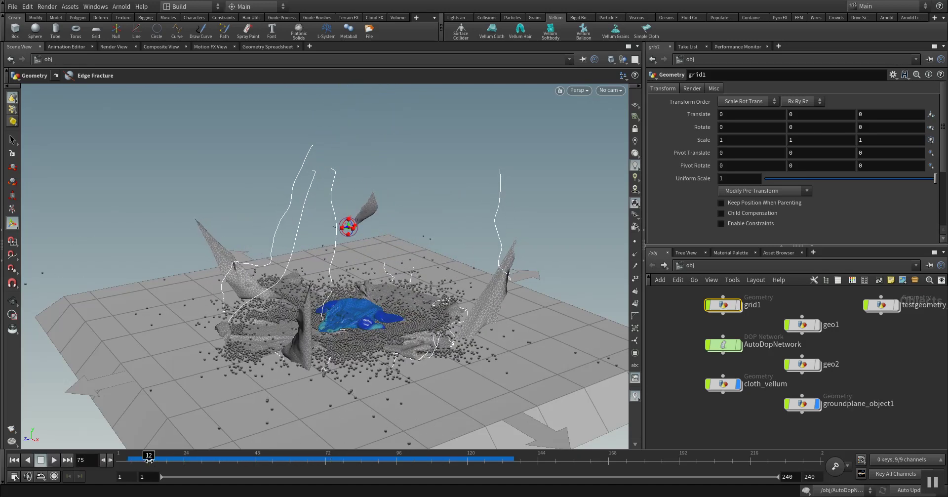
left_click(55, 460)
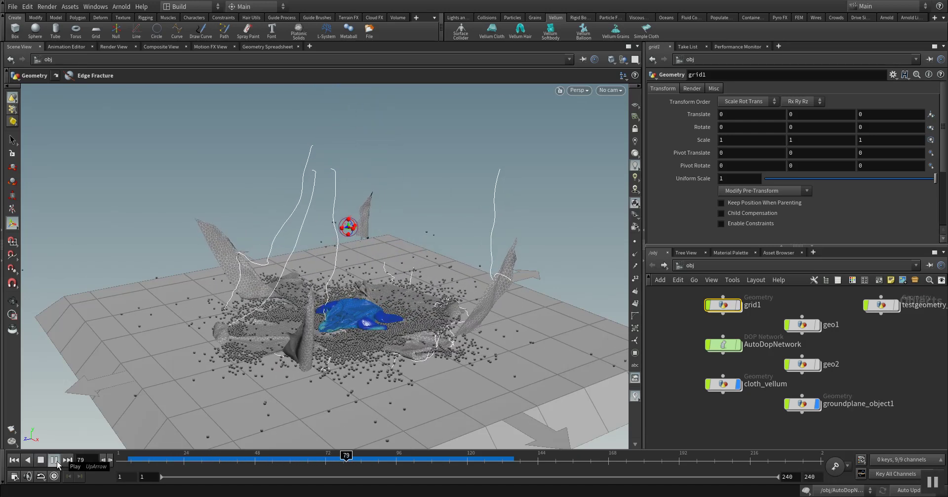
left_click(54, 461)
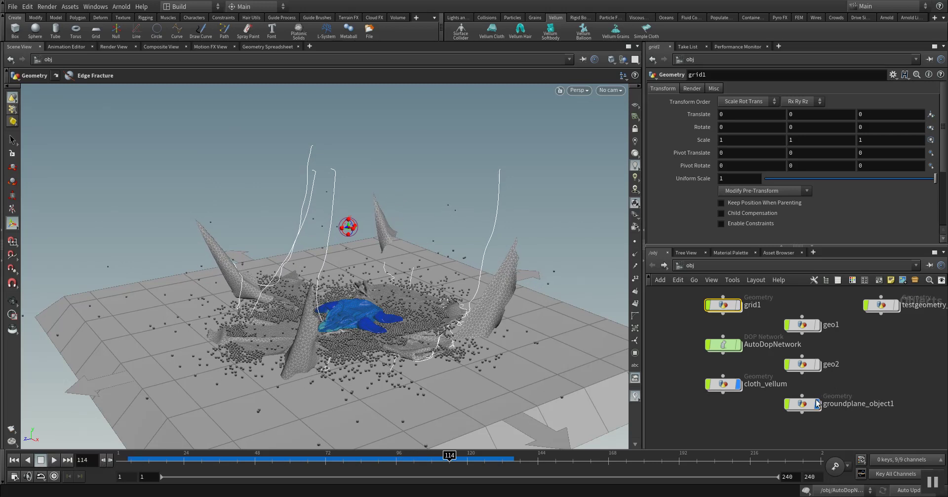
- Examine the vellum_io and vellumpostprocess1 nodes inside cloth_vellum and scrub the simulation to frame 42
double_click(734, 386)
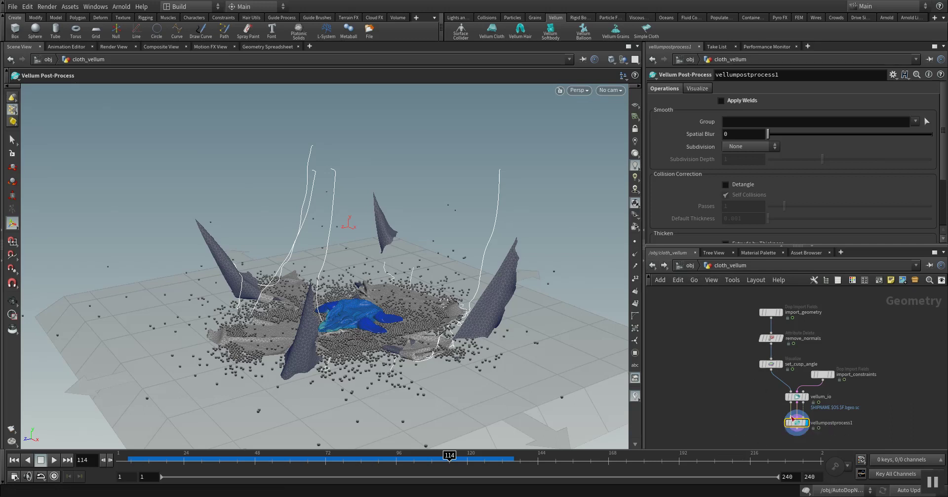
scroll(724, 202, "down", 3)
scroll(724, 203, "up", 3)
scroll(724, 202, "down", 1)
scroll(724, 202, "up", 1)
left_click(797, 396)
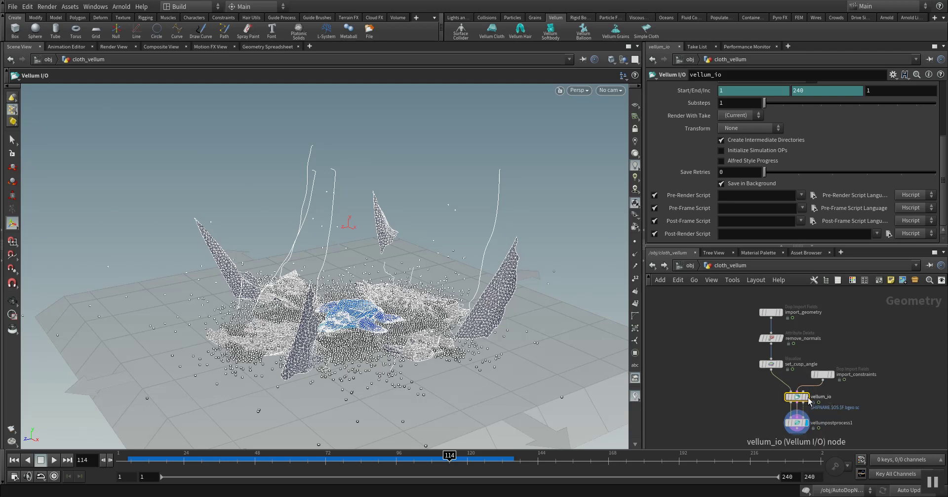
left_click(813, 423)
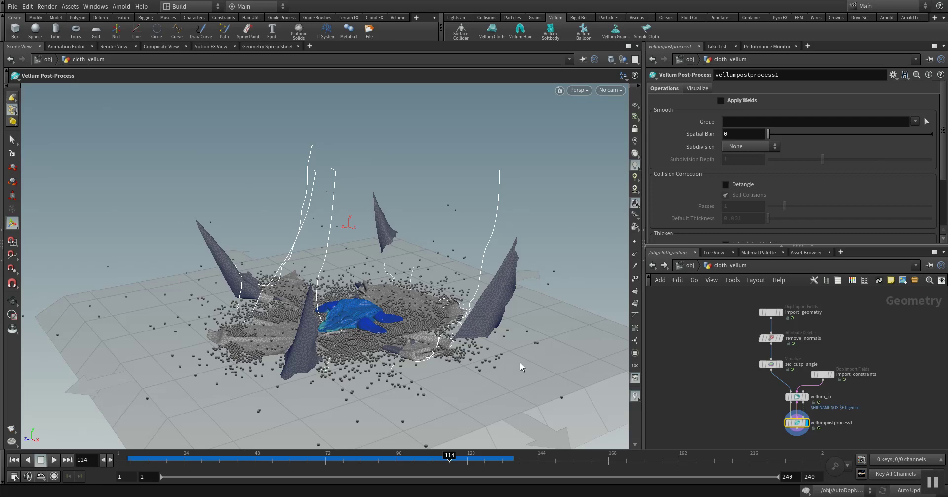
left_click_drag(361, 460, 237, 457)
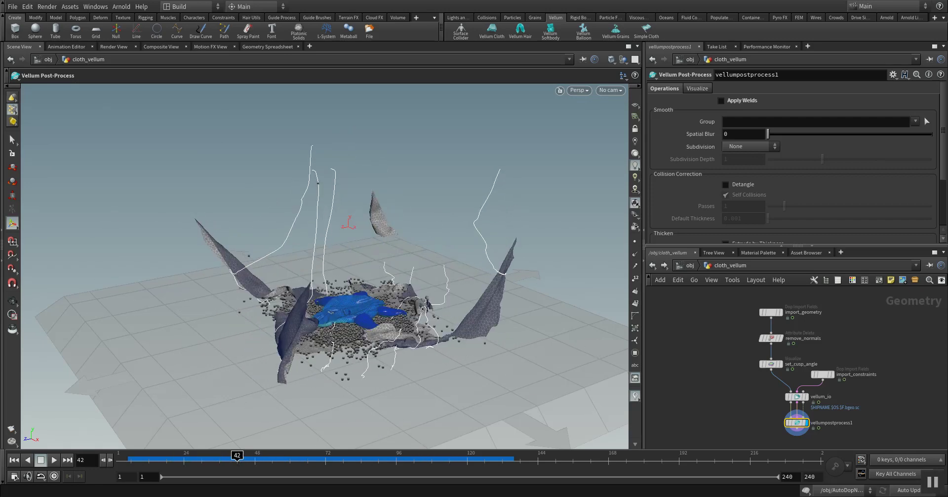
key("2")
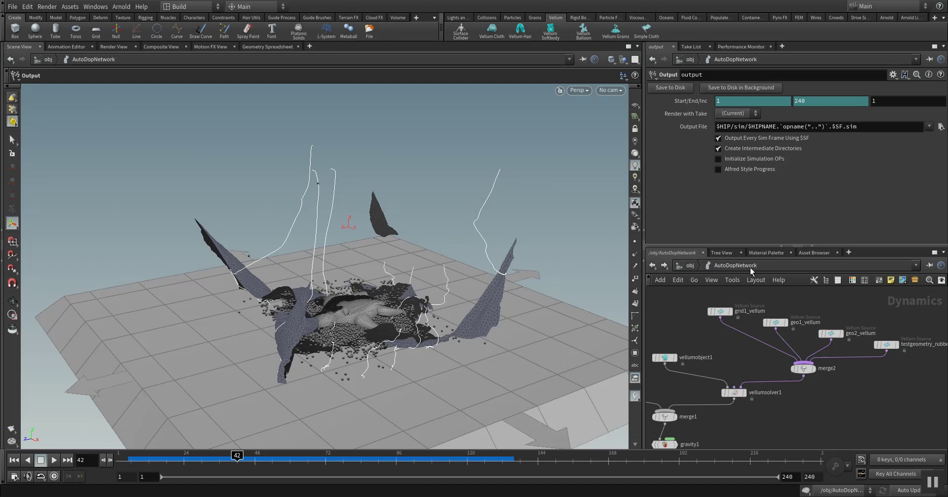
- Examine the vellum source nodes merged in AutoDopNetwork and the substeps, iteration and collision settings of vellumsolver1
mouse_move(752, 315)
mouse_move(785, 326)
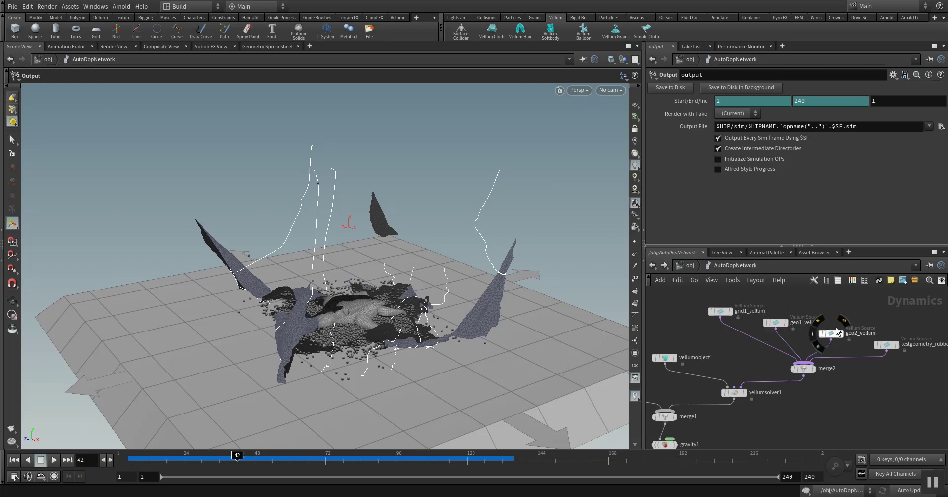
scroll(869, 368, "down", 2)
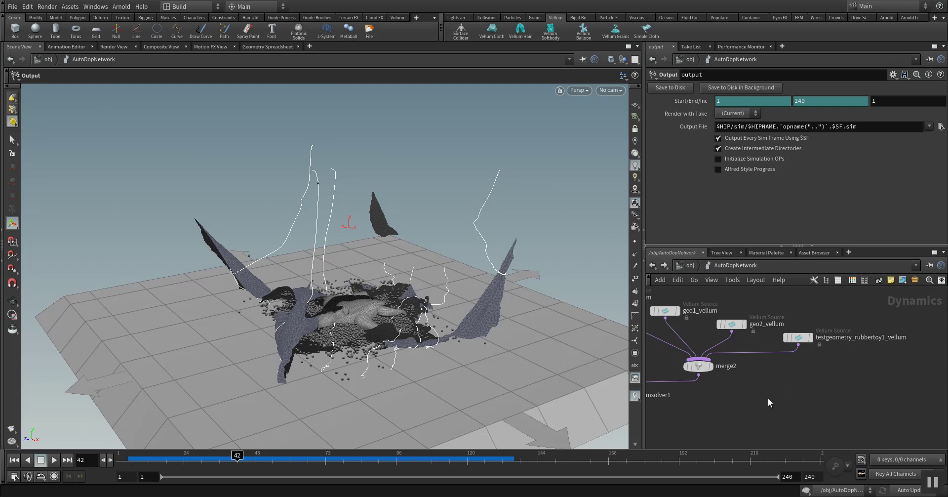
scroll(884, 354, "up", 2)
middle_click_drag(884, 354, 926, 342)
left_click(696, 354)
scroll(741, 199, "down", 1)
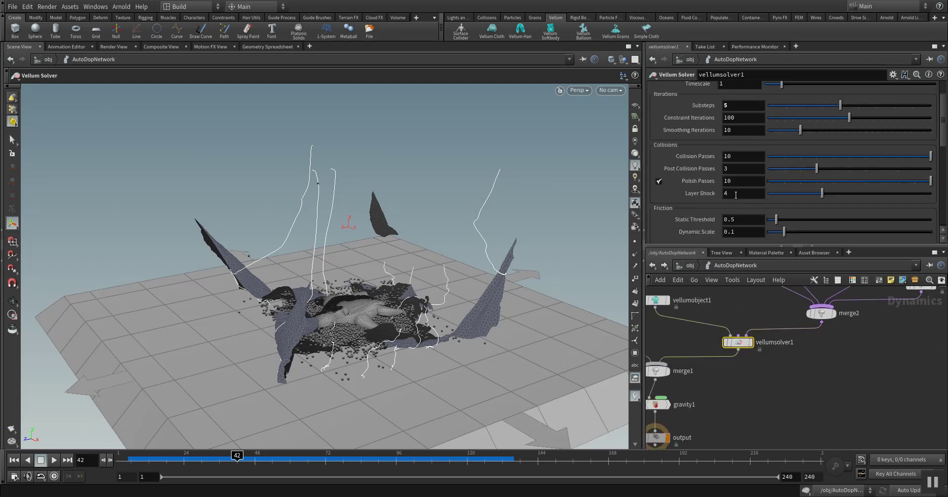
scroll(736, 195, "up", 1)
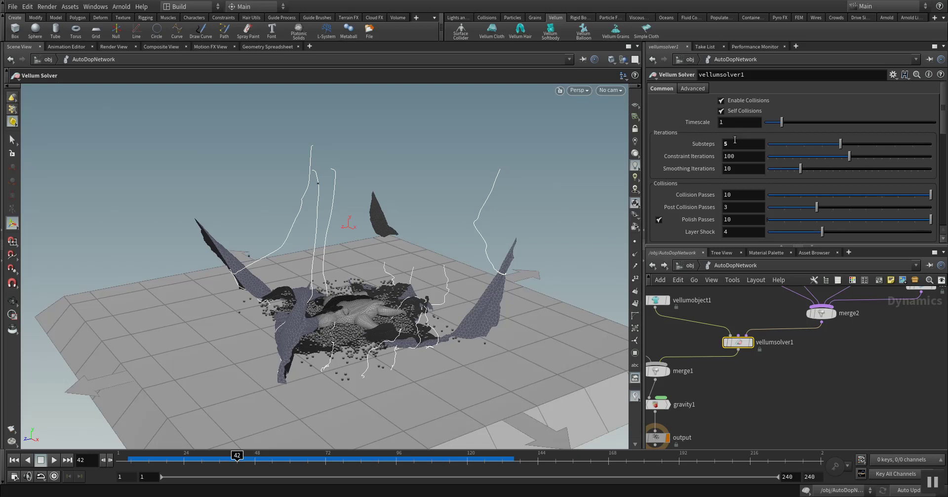
left_click(739, 146)
- Examine the groundplane1 and staticsolver1 nodes and view the simulated pieces on the ground from several angles
middle_click_drag(717, 393, 868, 415)
scroll(719, 319, "up", 3)
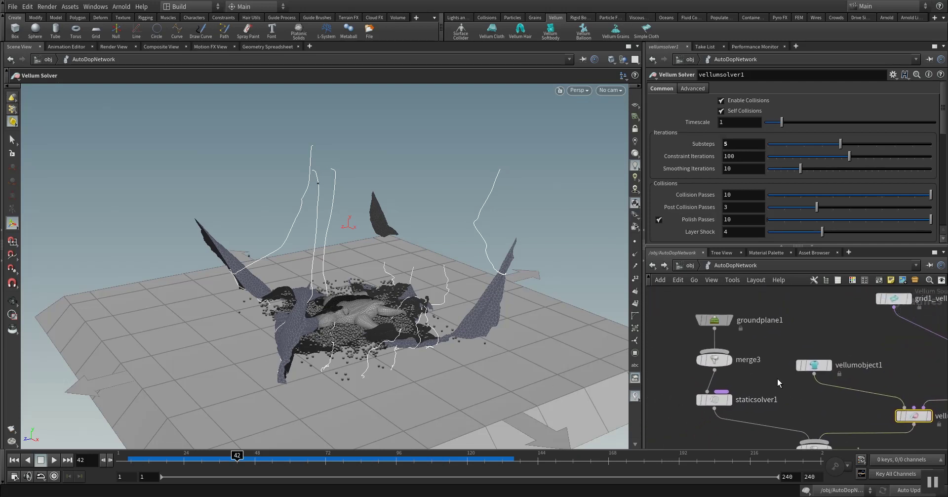
left_click(719, 314)
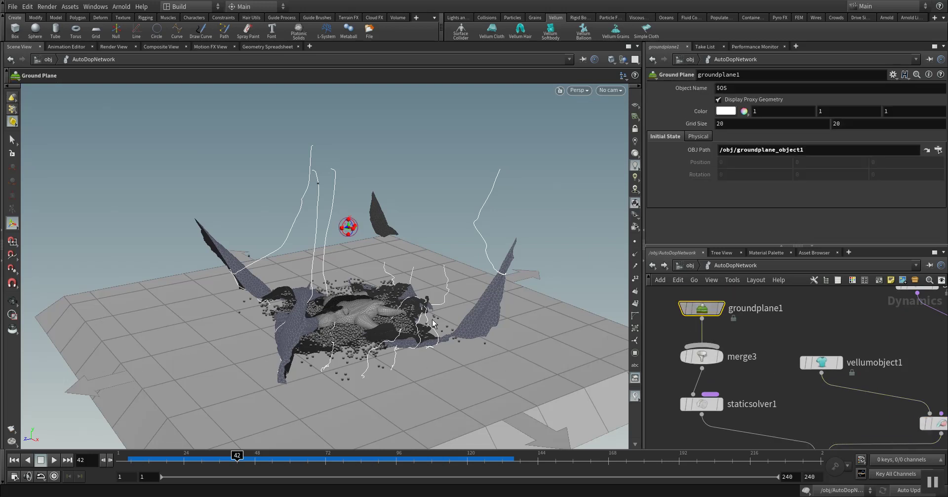
key("Escape")
left_click_drag(437, 327, 568, 341)
key("Return")
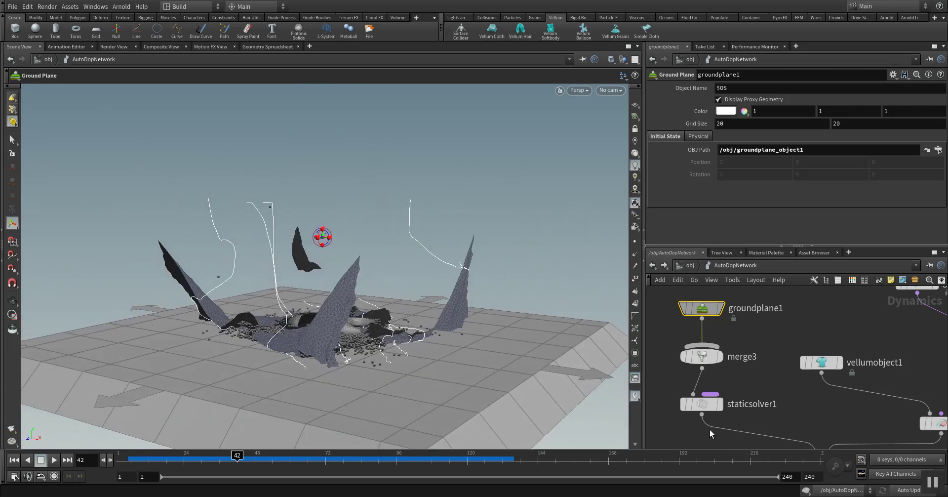
left_click(703, 404)
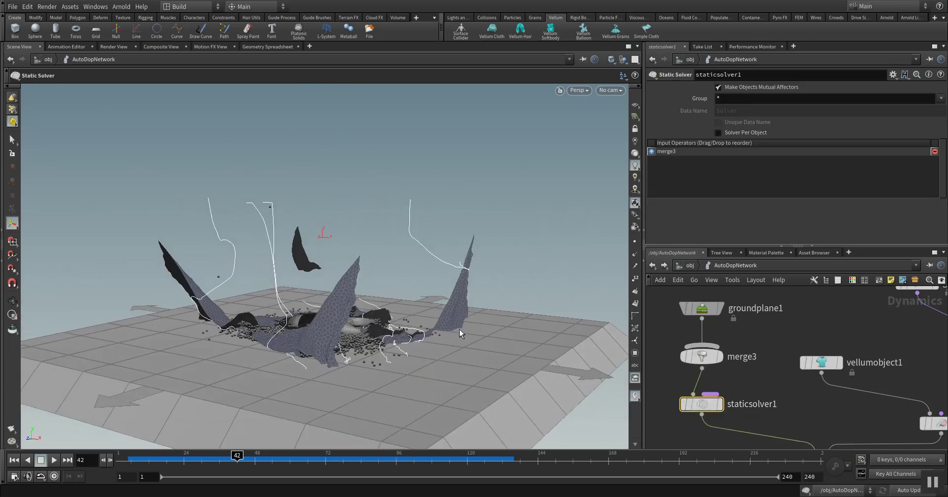
left_click_drag(459, 329, 345, 371)
- Follow the dynamics network from vellumsolver1 through merge1 and gravity1 to the output node
scroll(806, 385, "down", 2)
scroll(804, 402, "down", 2)
middle_click_drag(816, 400, 725, 327)
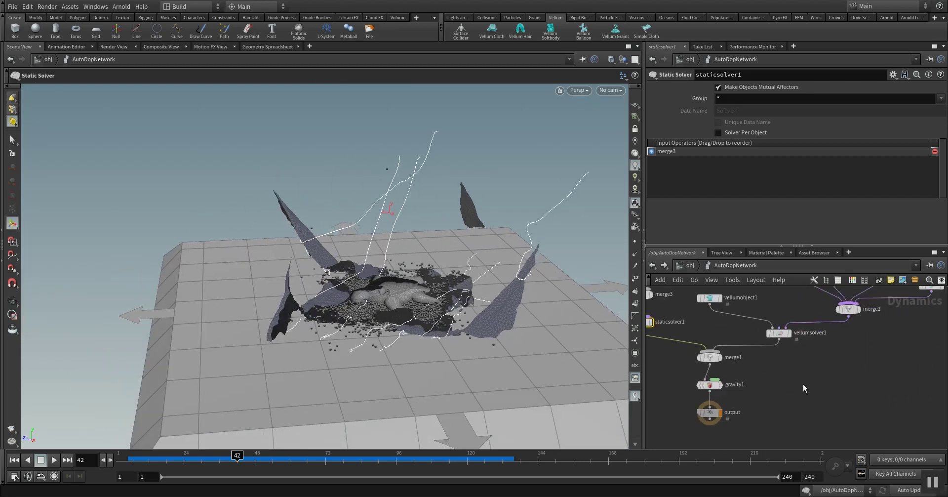
scroll(803, 384, "up", 2)
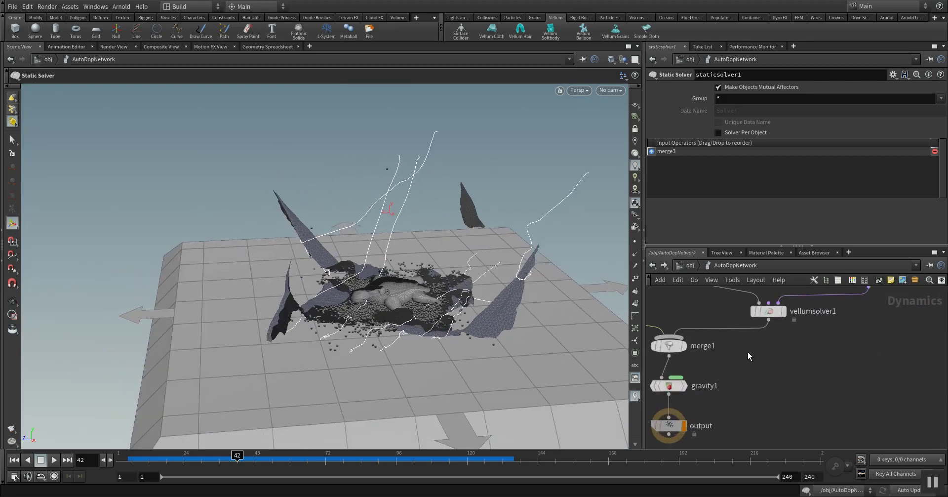
scroll(743, 374, "up", 2)
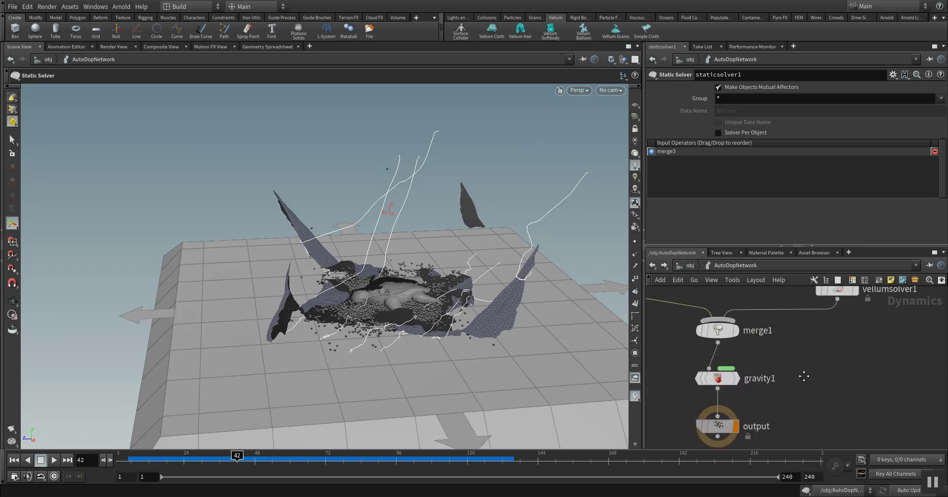
- Return to the object level, select cloth_vellum to inspect its combined simulation result from several angles, and clear the selection
left_click(650, 268)
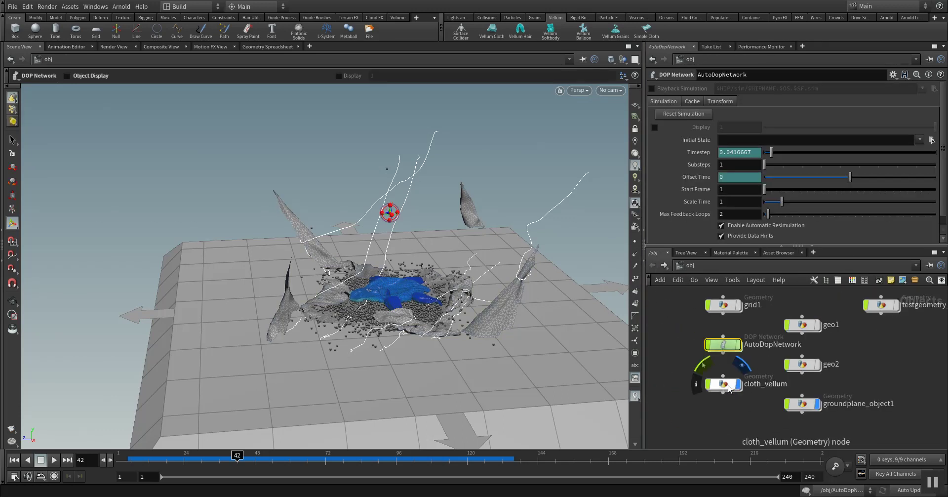
left_click(724, 385)
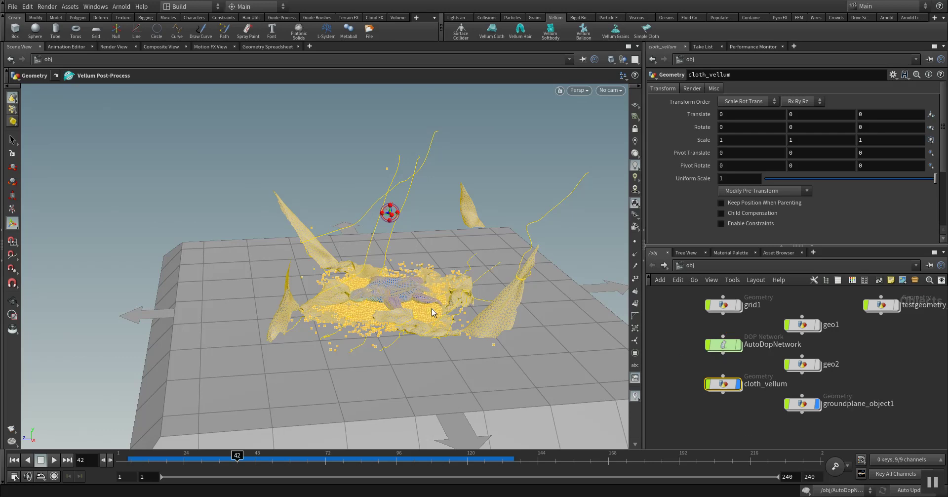
left_click_drag(434, 312, 346, 275)
key("Return")
key("Escape")
key("Return")
key("Escape")
left_click_drag(503, 235, 377, 279)
key("Return")
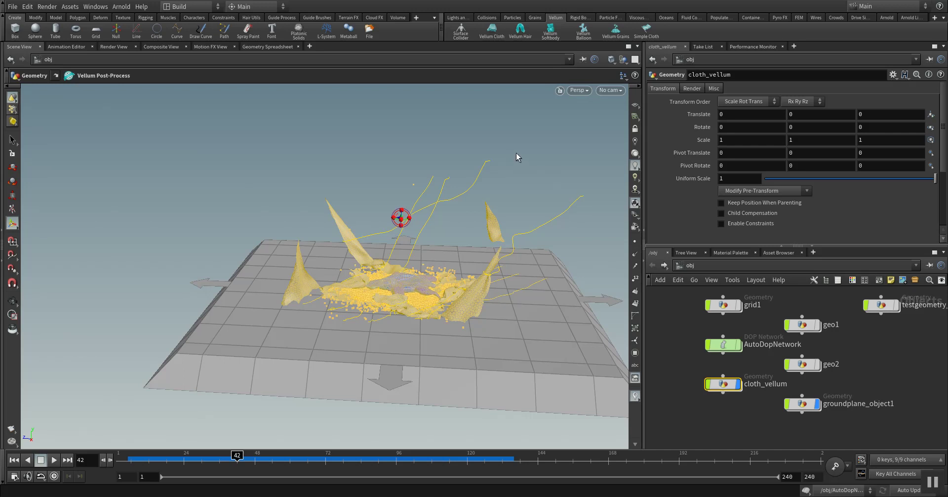
left_click(517, 153)
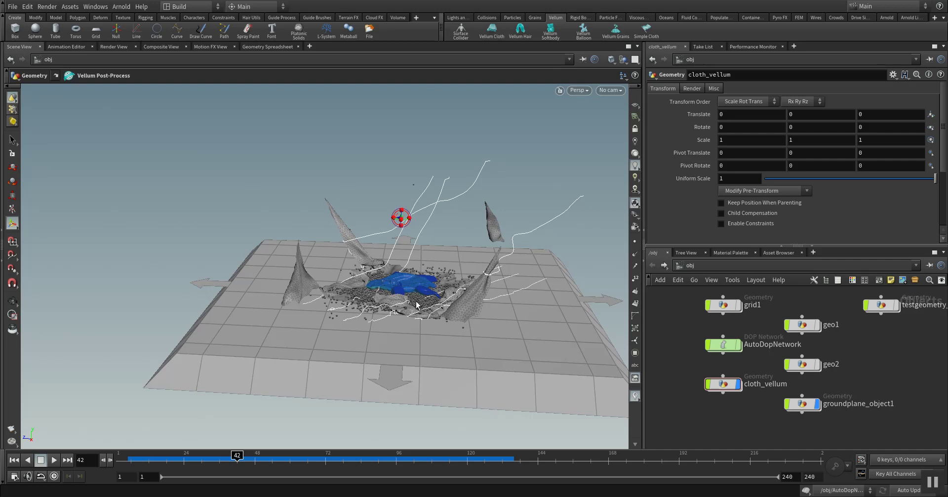
- Go to frame 8 and play the finished simulation from a view showing the whole ground plane
key("Escape")
left_click_drag(351, 328, 432, 329)
key("Return")
left_click_drag(470, 302, 435, 306)
left_click(136, 458)
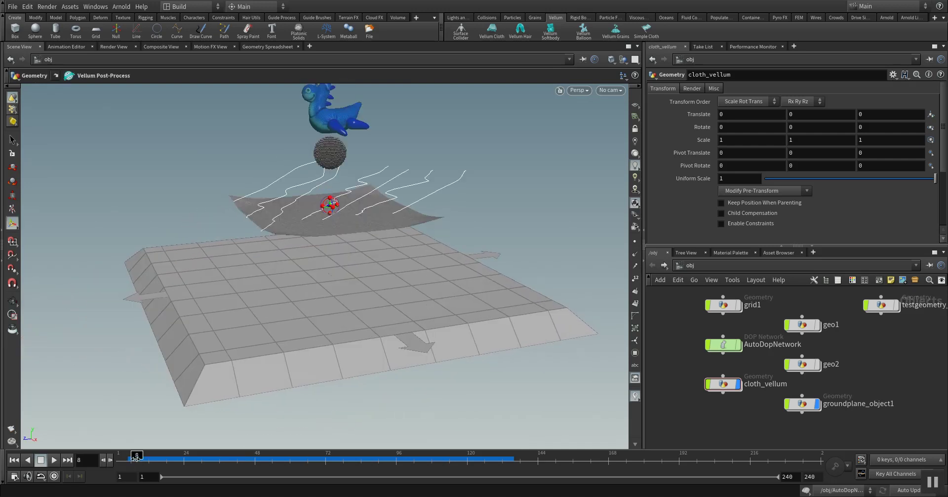
left_click(54, 460)
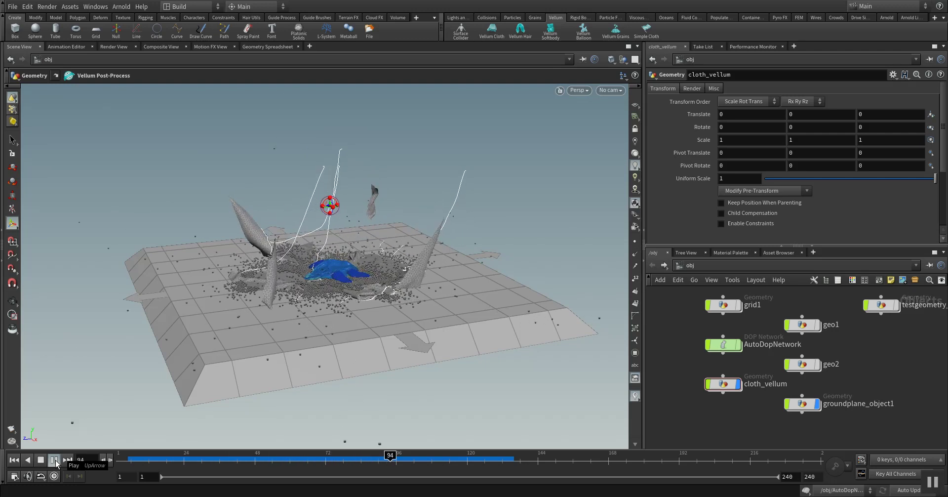
left_click(54, 460)
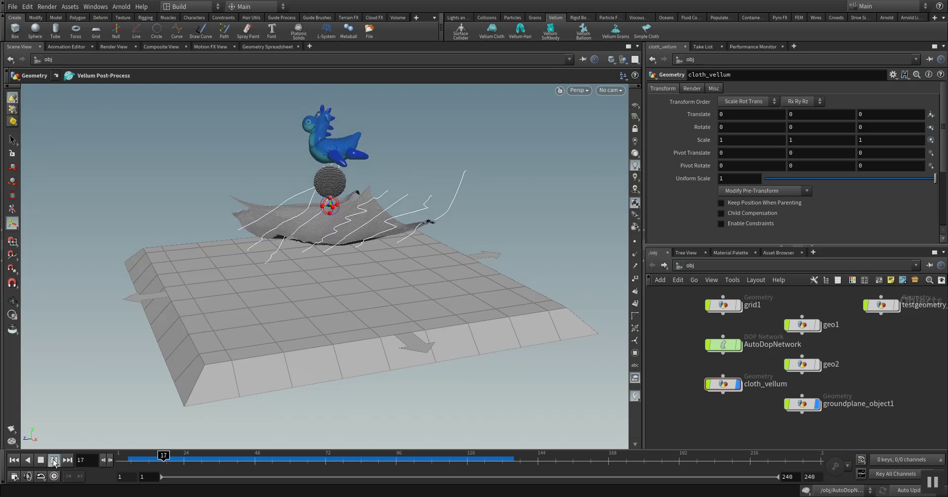